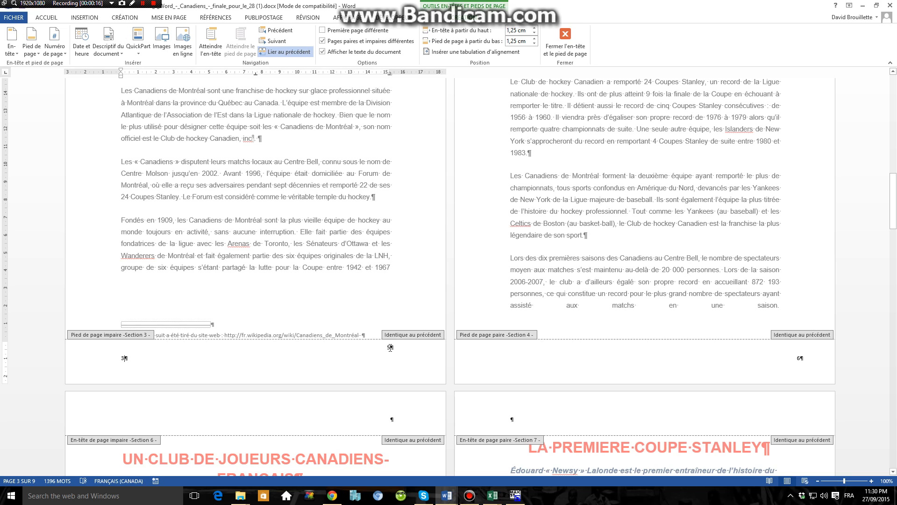
Delete the two existing page numbers from the odd-page footer of section 3
{"action": "key", "text": "BackSpace"}
{"action": "key", "text": "BackSpace"}
{"action": "left_click", "coordinate": [54, 55]}
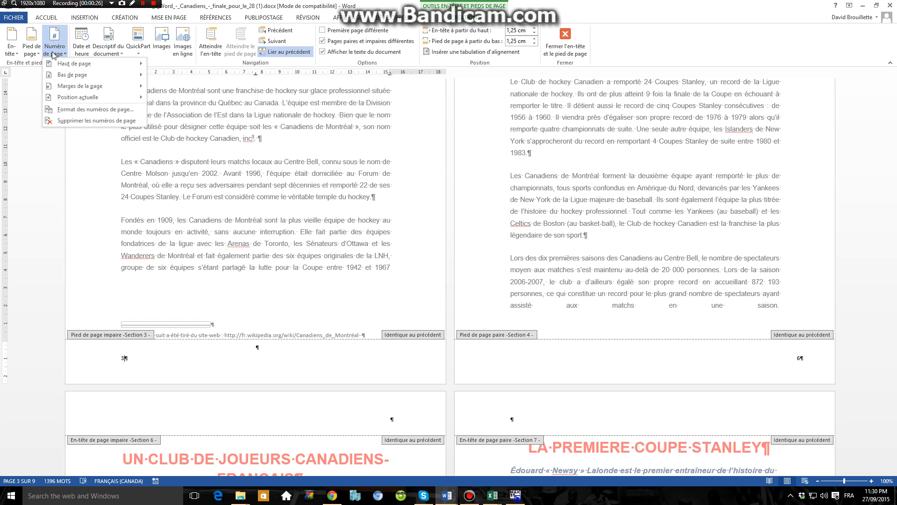
{"action": "left_click", "coordinate": [150, 303]}
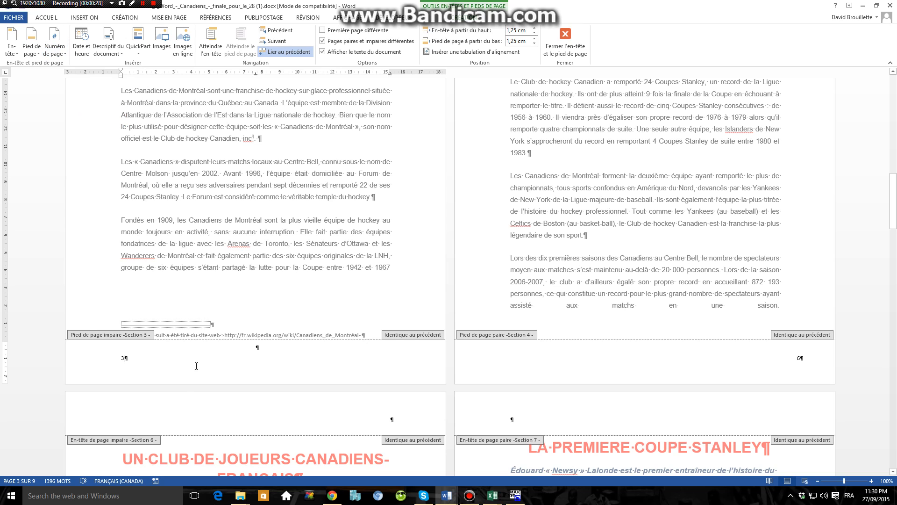
{"action": "left_click_drag", "start_coordinate": [197, 366], "coordinate": [158, 343]}
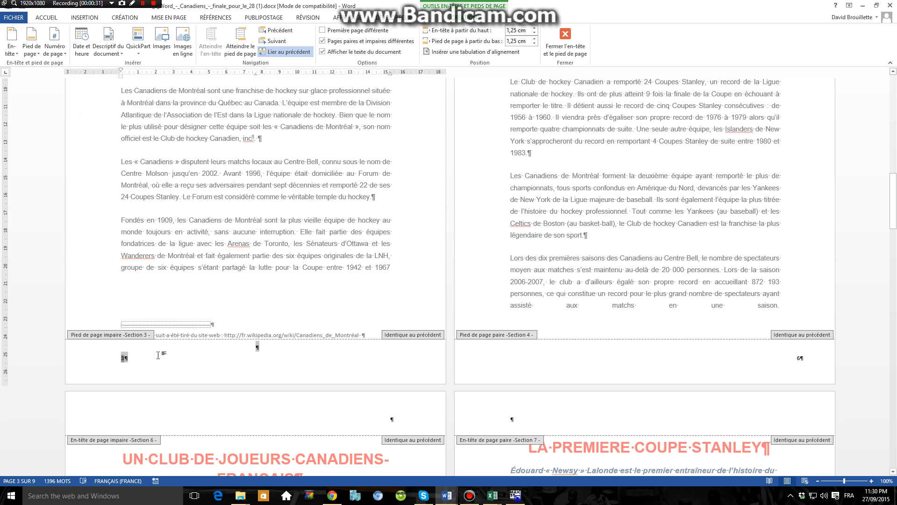
{"action": "left_click", "coordinate": [157, 358]}
{"action": "key", "text": "BackSpace"}
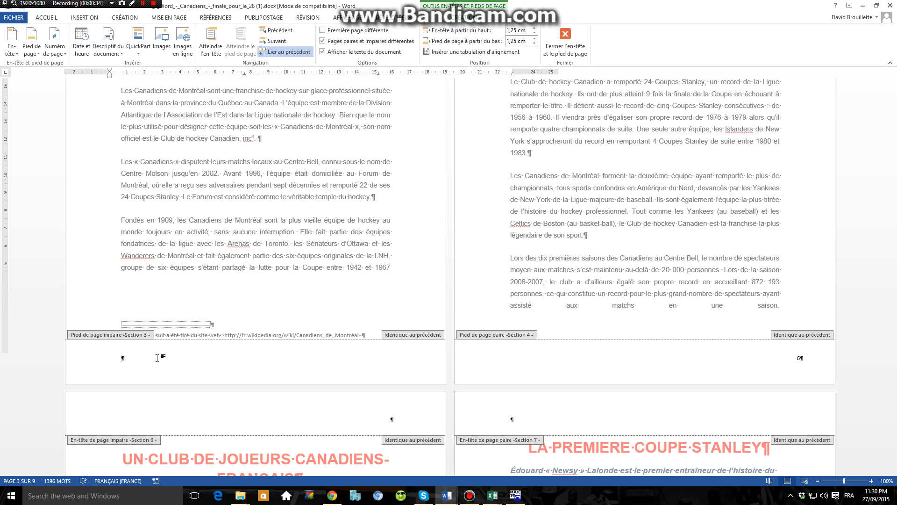
Insert a right-aligned page number in the section 3 odd-page footer using the "Numéro normal 3" bottom-of-page style
{"action": "left_click", "coordinate": [31, 49]}
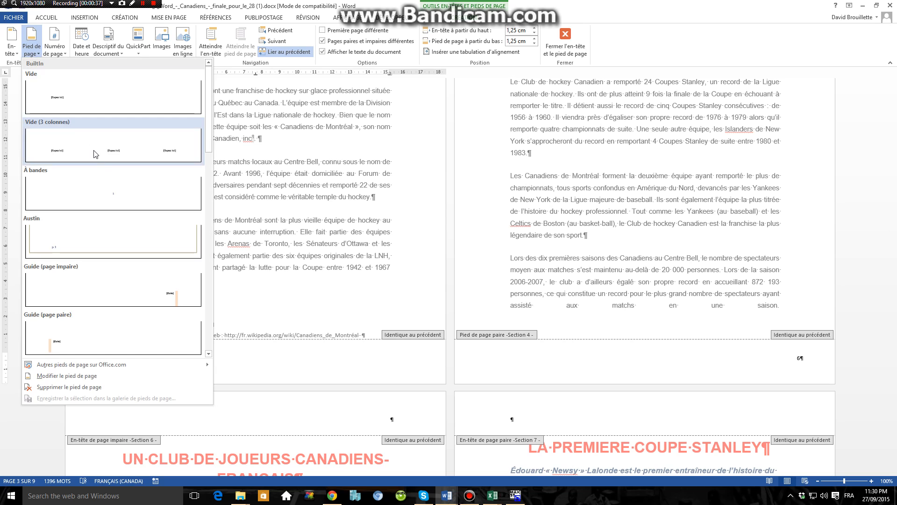
{"action": "left_click", "coordinate": [55, 49]}
{"action": "left_click", "coordinate": [57, 53]}
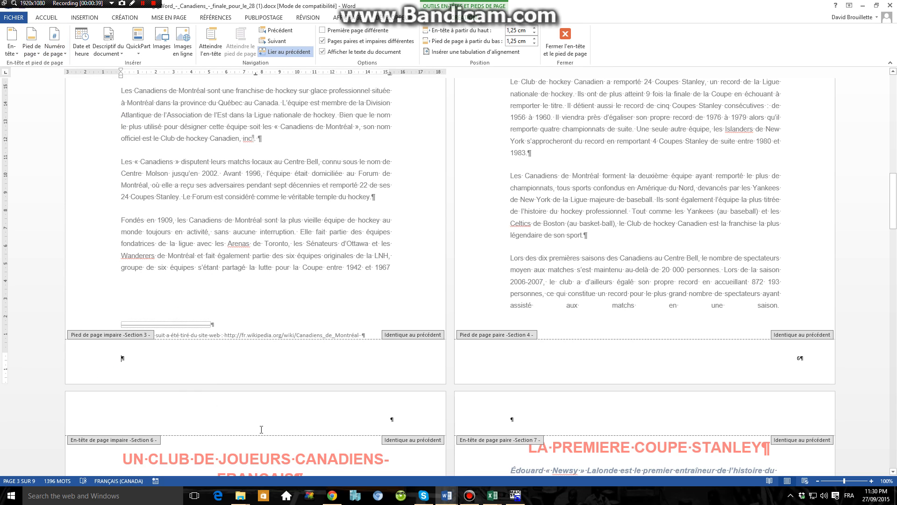
{"action": "double_click", "coordinate": [230, 289]}
{"action": "double_click", "coordinate": [231, 371]}
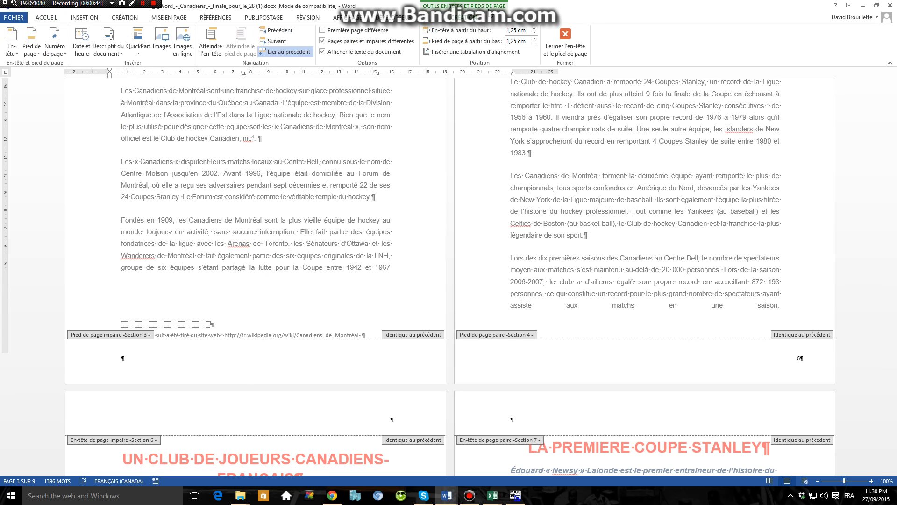
{"action": "left_click", "coordinate": [58, 54]}
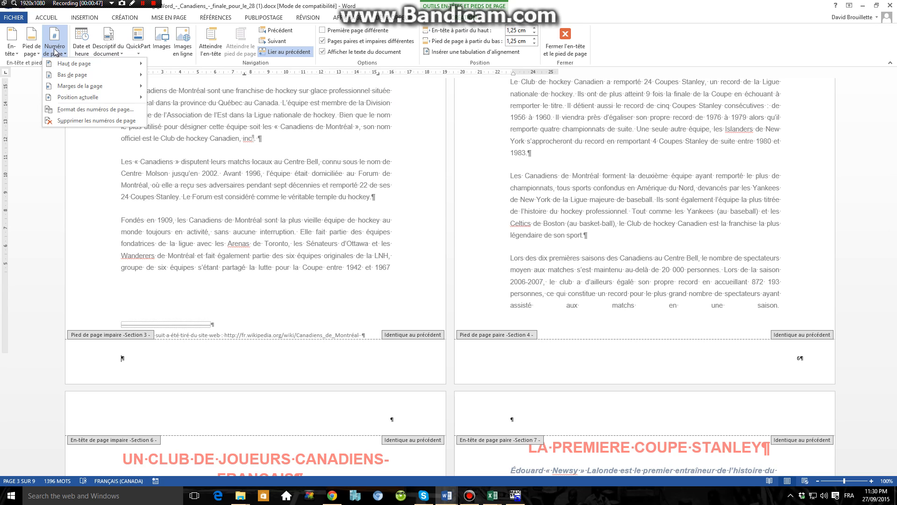
{"action": "mouse_move", "coordinate": [75, 75]}
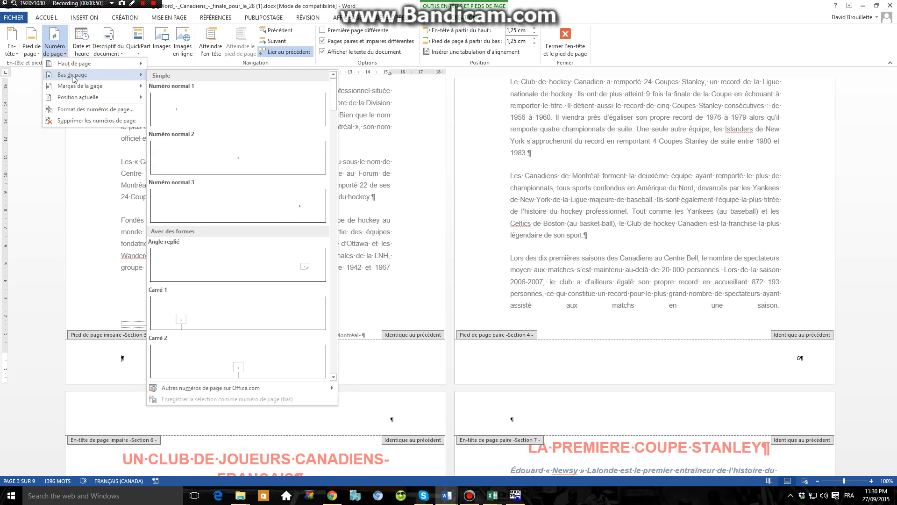
{"action": "left_click", "coordinate": [287, 214]}
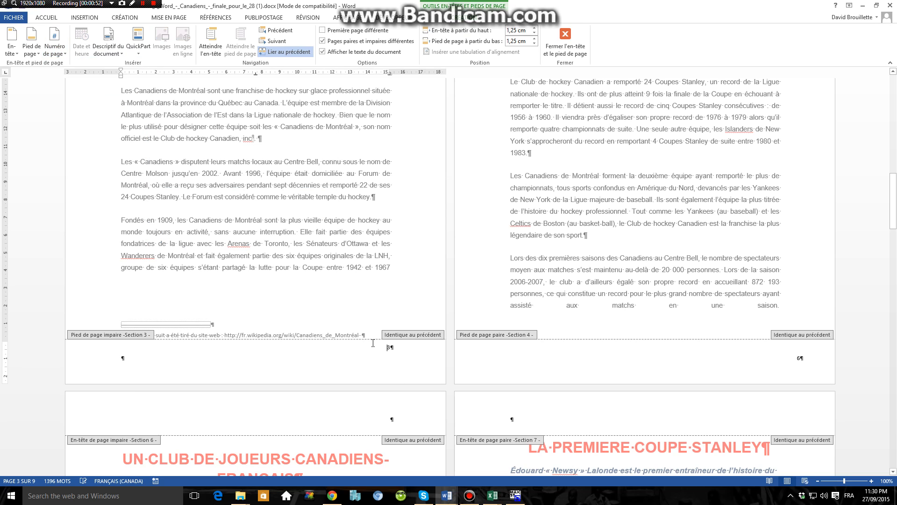
{"action": "double_click", "coordinate": [386, 293]}
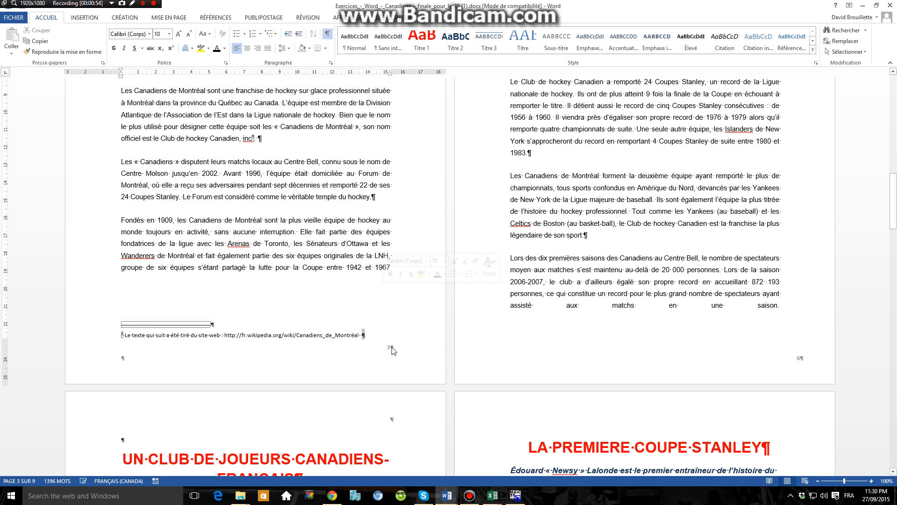
{"action": "double_click", "coordinate": [395, 349]}
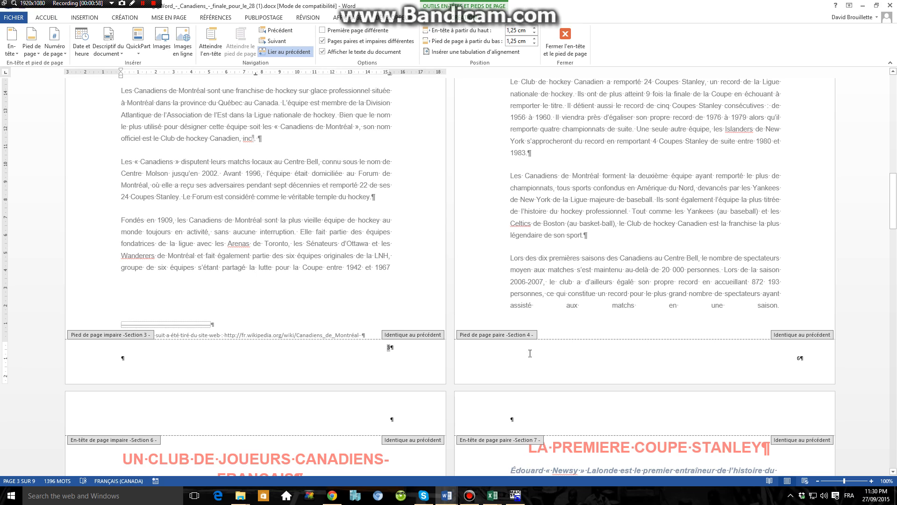
Link the section 4 even-page footer to the previous section, accepting the replacement of its own footer
{"action": "left_click", "coordinate": [633, 354]}
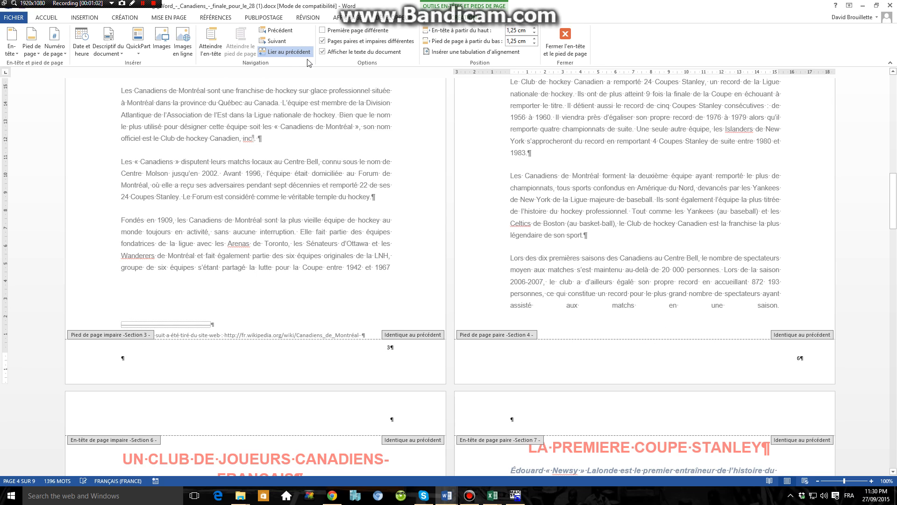
{"action": "left_click", "coordinate": [287, 52]}
{"action": "left_click", "coordinate": [289, 52]}
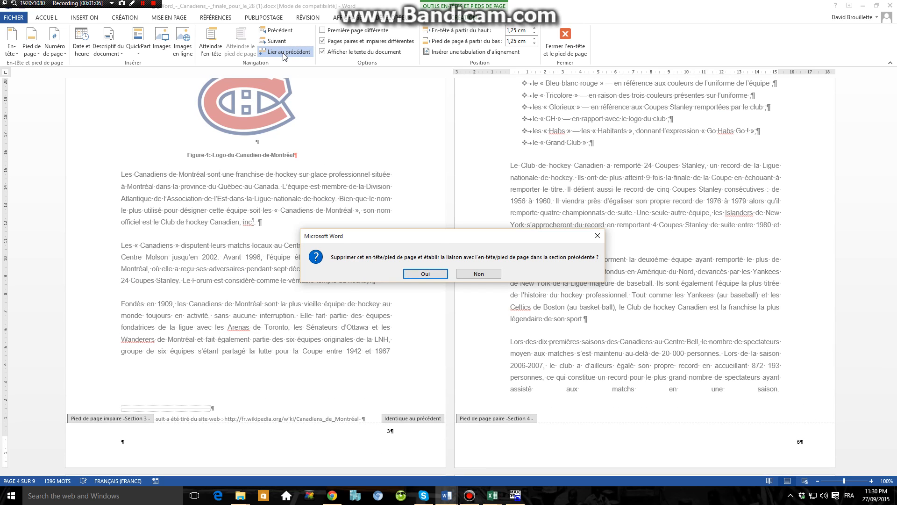
{"action": "left_click", "coordinate": [418, 277]}
{"action": "left_click", "coordinate": [418, 277]}
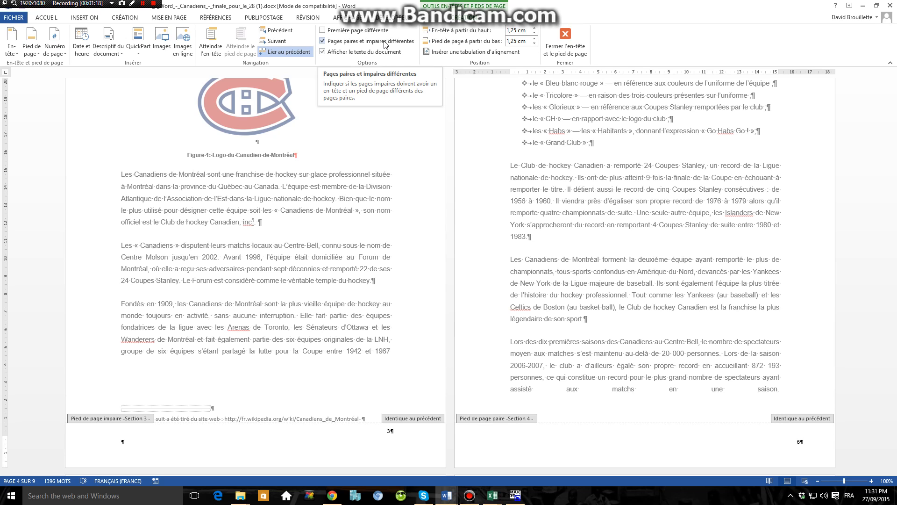
Turn off different odd and even pages for the headers and footers
{"action": "left_click", "coordinate": [348, 42]}
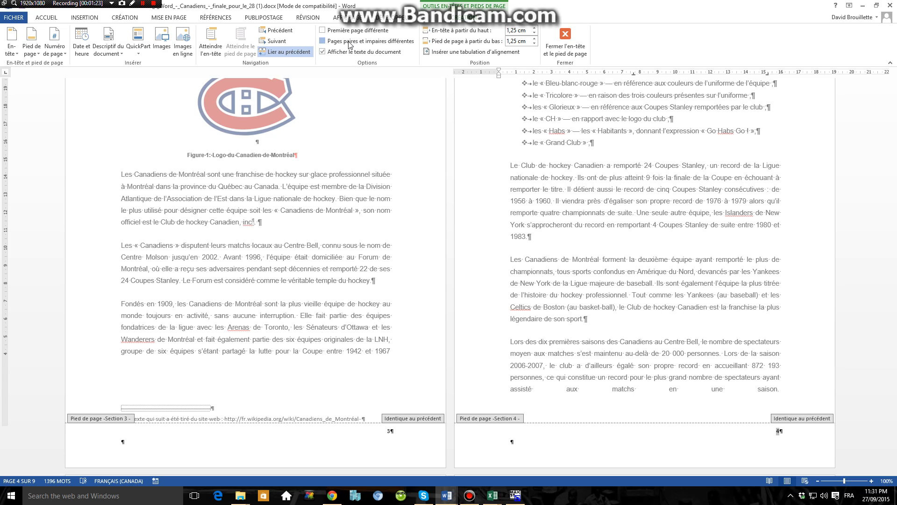
{"action": "left_click", "coordinate": [348, 42]}
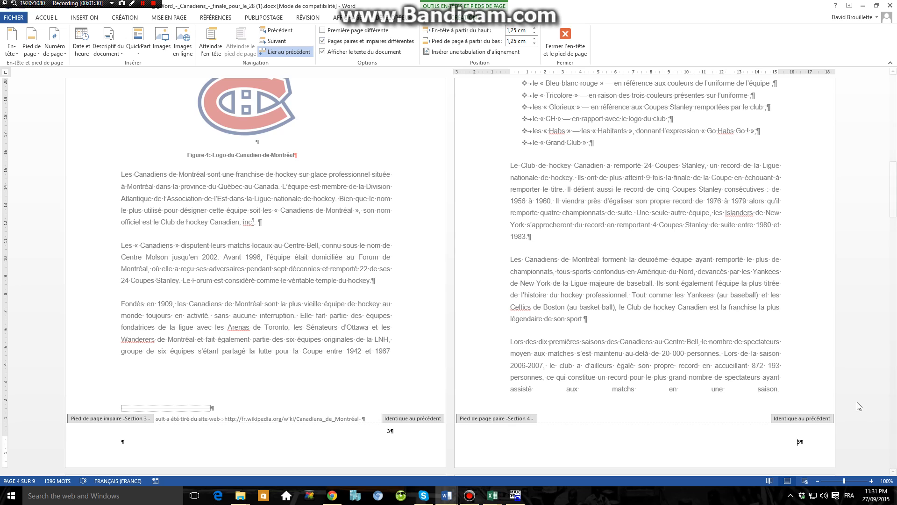
{"action": "left_click", "coordinate": [366, 42]}
{"action": "left_click", "coordinate": [732, 438]}
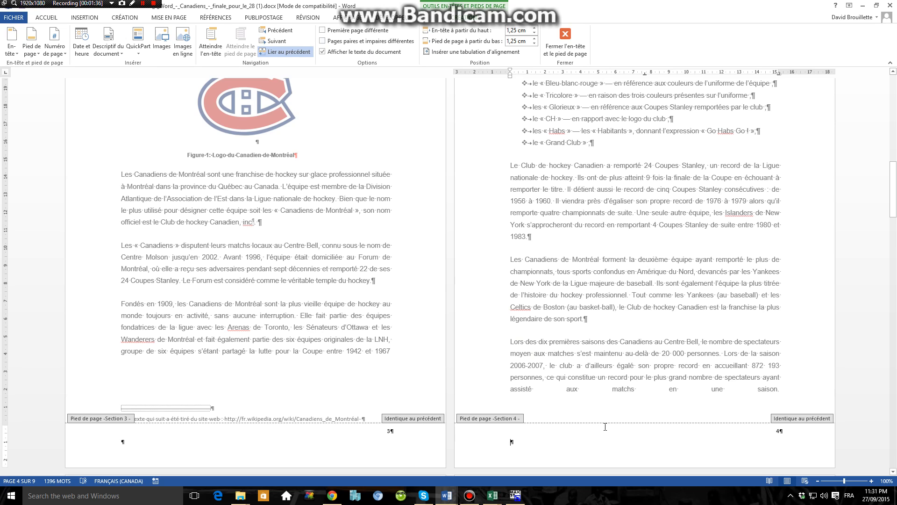
Check the footer page numbers from section 6 through section 10 at the document's end
{"action": "scroll", "coordinate": [605, 427], "scroll_direction": "down", "scroll_amount": 12}
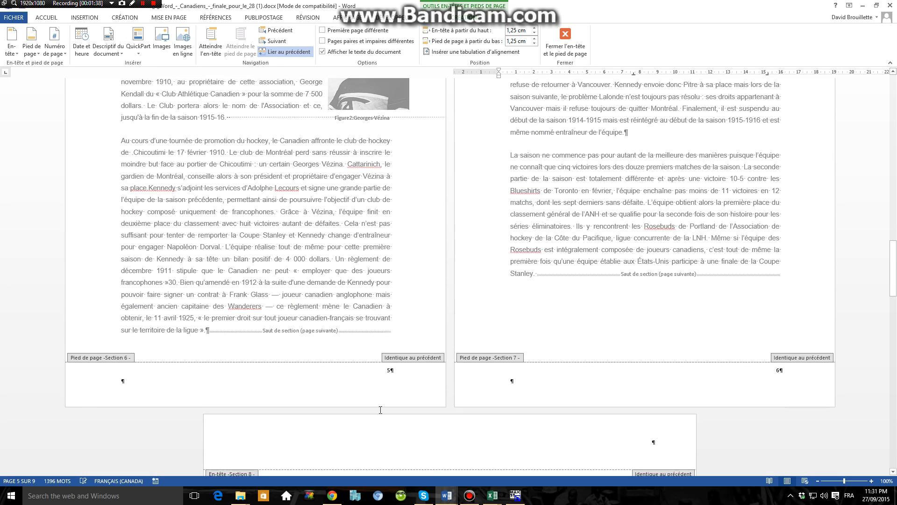
{"action": "left_click", "coordinate": [781, 374]}
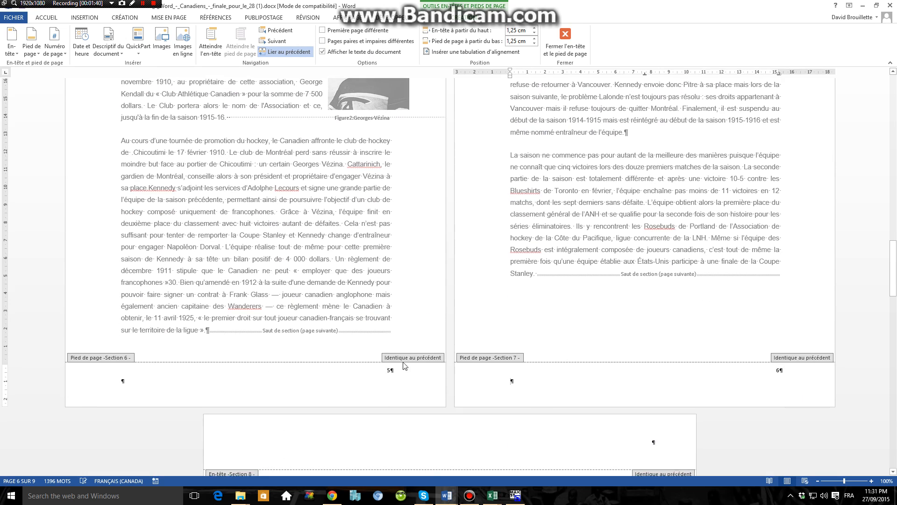
{"action": "double_click", "coordinate": [390, 370]}
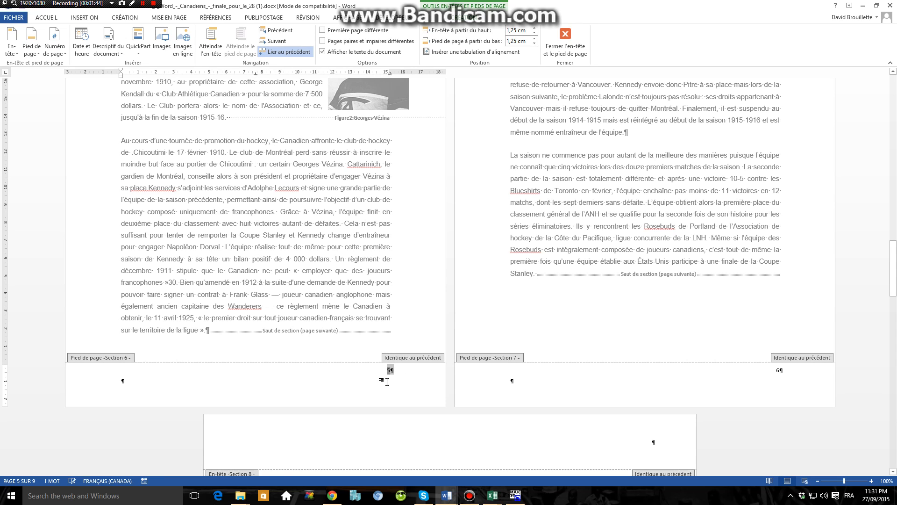
{"action": "left_click", "coordinate": [396, 376]}
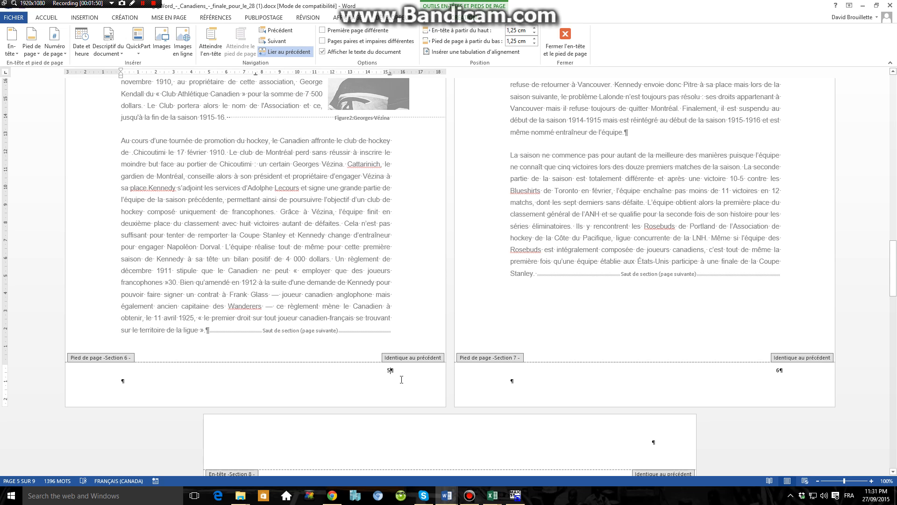
{"action": "scroll", "coordinate": [402, 379], "scroll_direction": "down", "scroll_amount": 8}
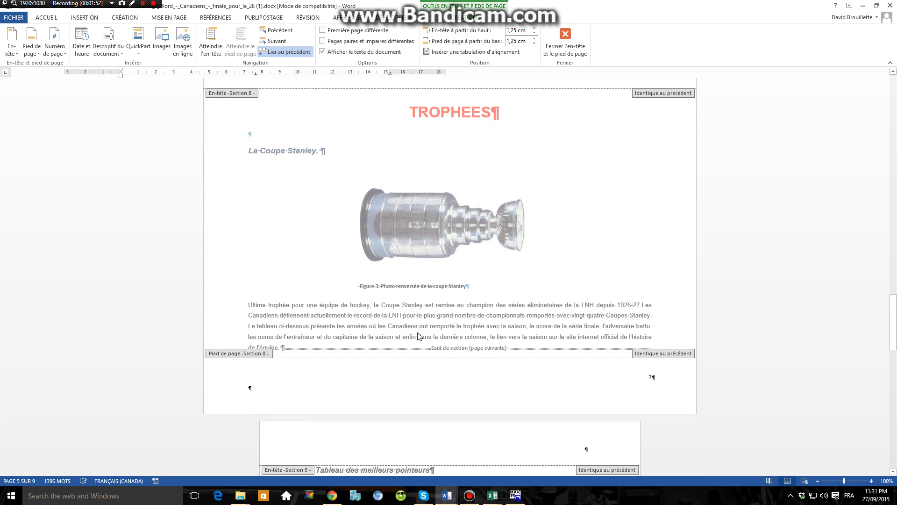
{"action": "scroll", "coordinate": [584, 274], "scroll_direction": "down", "scroll_amount": 9}
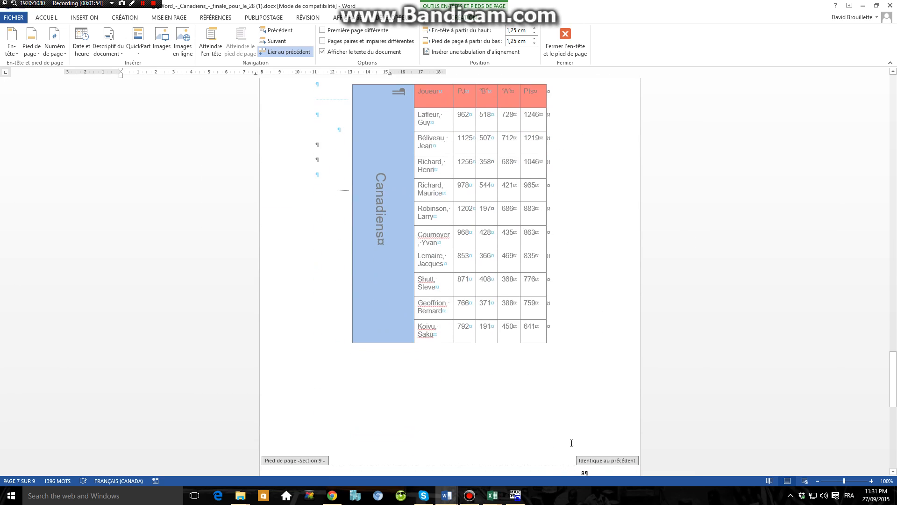
{"action": "scroll", "coordinate": [575, 421], "scroll_direction": "down", "scroll_amount": 8}
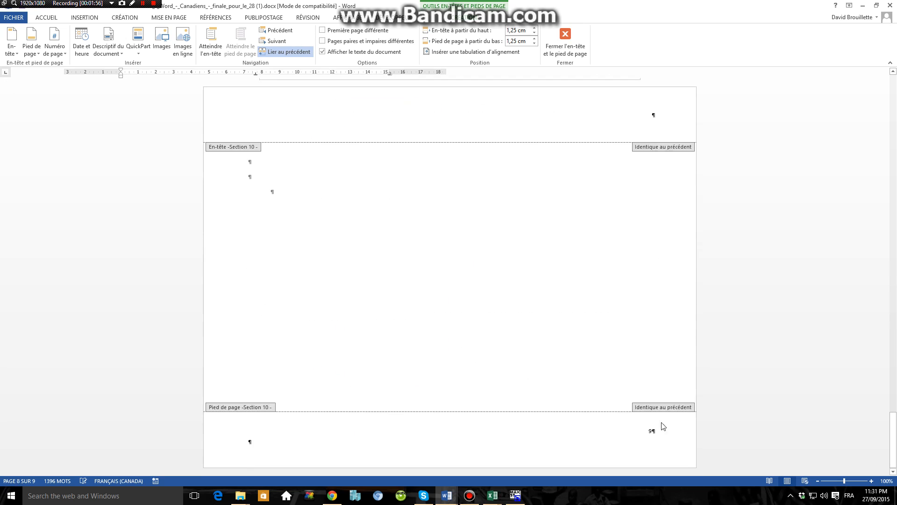
Return to the section 3 footer and select its page number
{"action": "left_click_drag", "start_coordinate": [893, 436], "coordinate": [893, 142]}
{"action": "scroll", "coordinate": [398, 307], "scroll_direction": "down", "scroll_amount": 10}
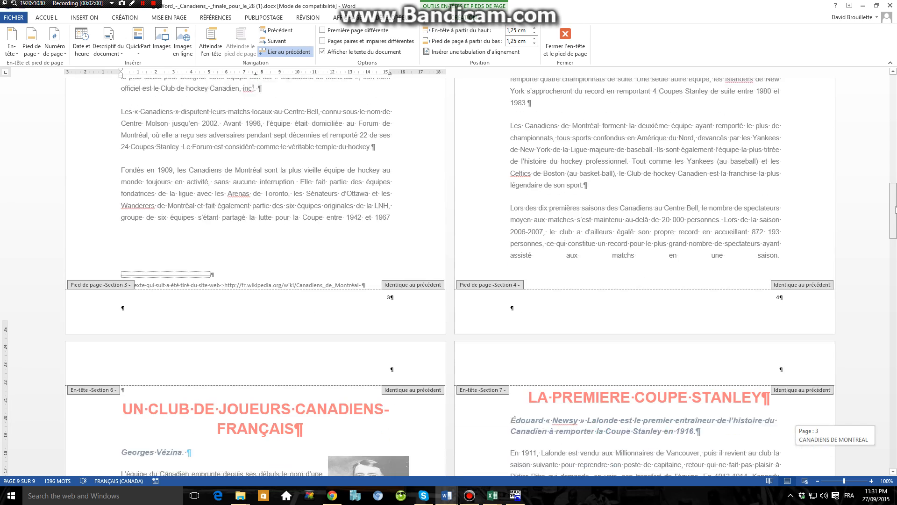
{"action": "double_click", "coordinate": [392, 279]}
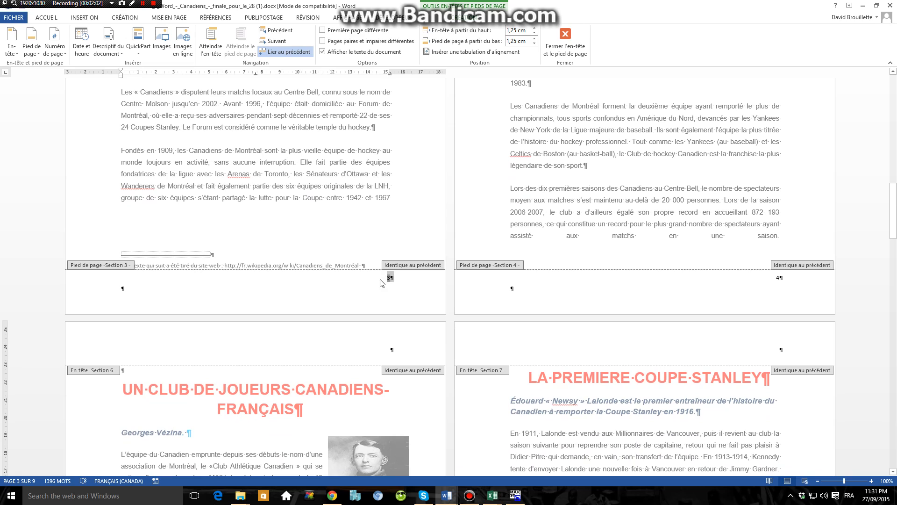
{"action": "scroll", "coordinate": [402, 335], "scroll_direction": "up", "scroll_amount": 5}
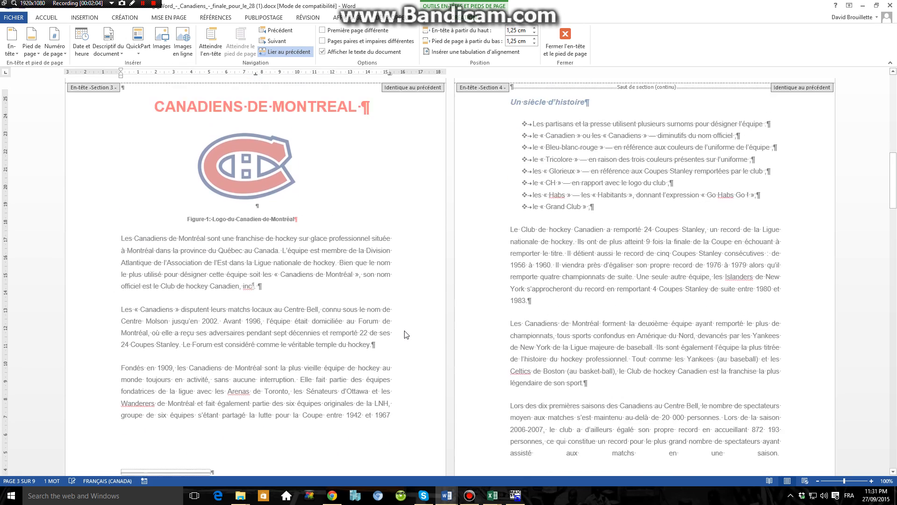
{"action": "scroll", "coordinate": [406, 356], "scroll_direction": "down", "scroll_amount": 4}
{"action": "left_click", "coordinate": [406, 356]}
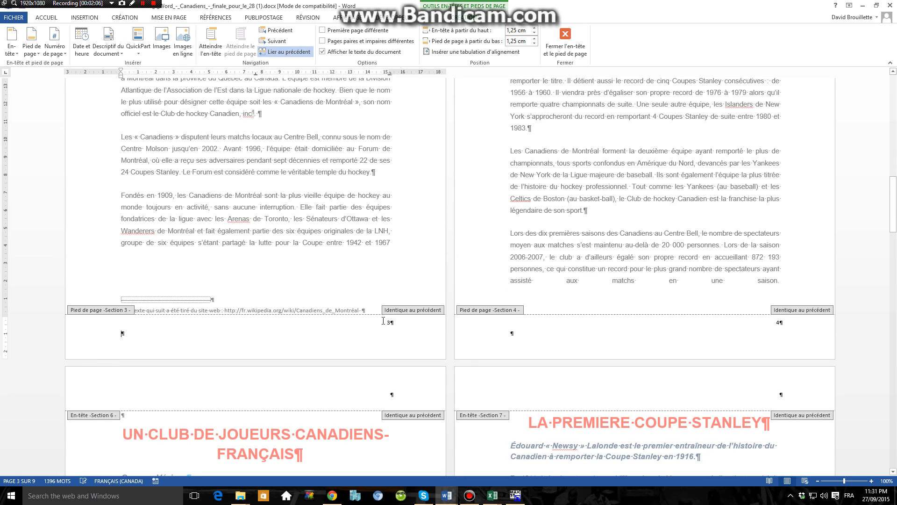
{"action": "double_click", "coordinate": [389, 323]}
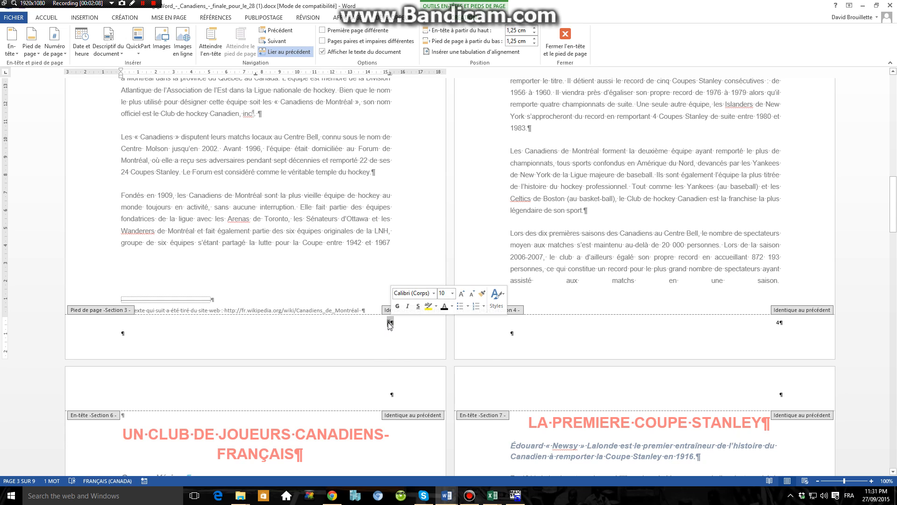
{"action": "right_click", "coordinate": [390, 325]}
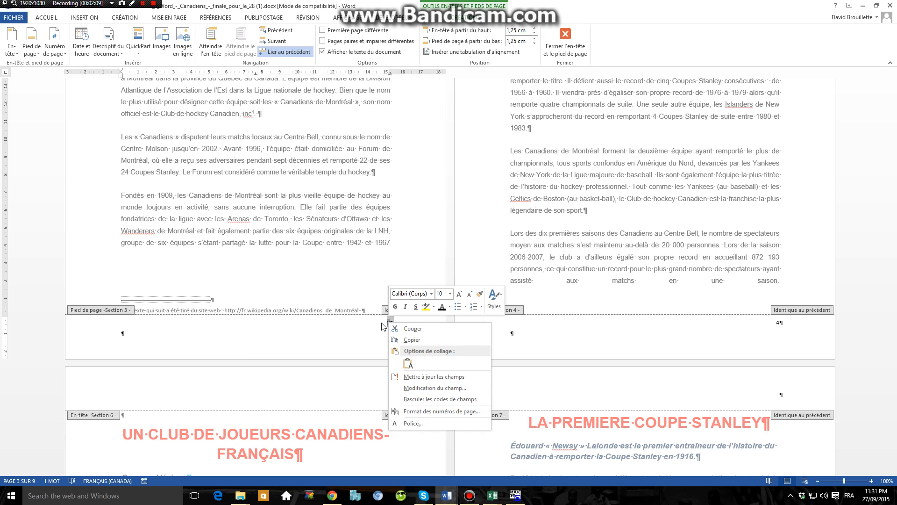
{"action": "key", "text": "Escape"}
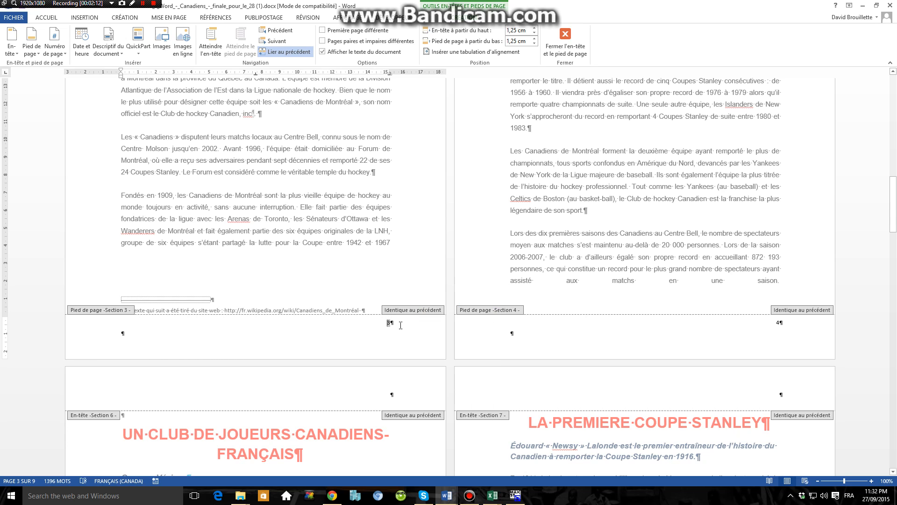
Try to set the section 3 page numbering to start at 1
{"action": "right_click", "coordinate": [389, 326]}
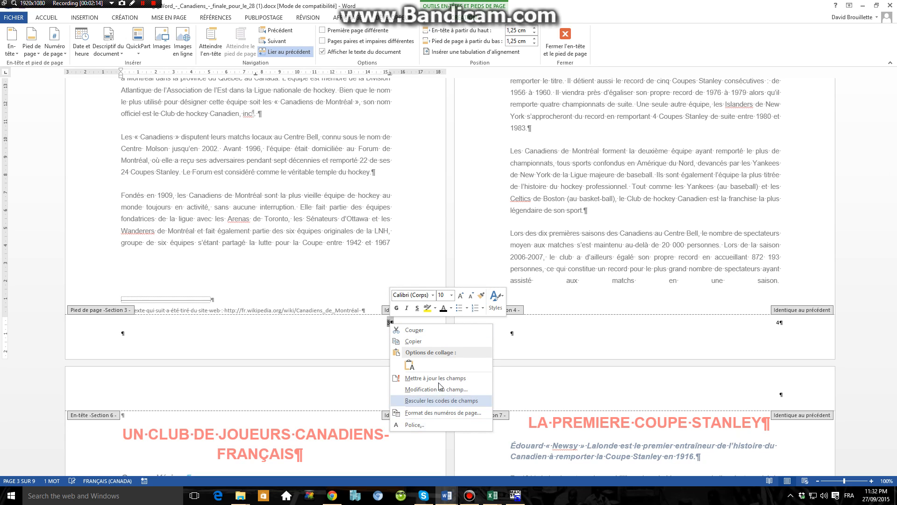
{"action": "left_click", "coordinate": [439, 413]}
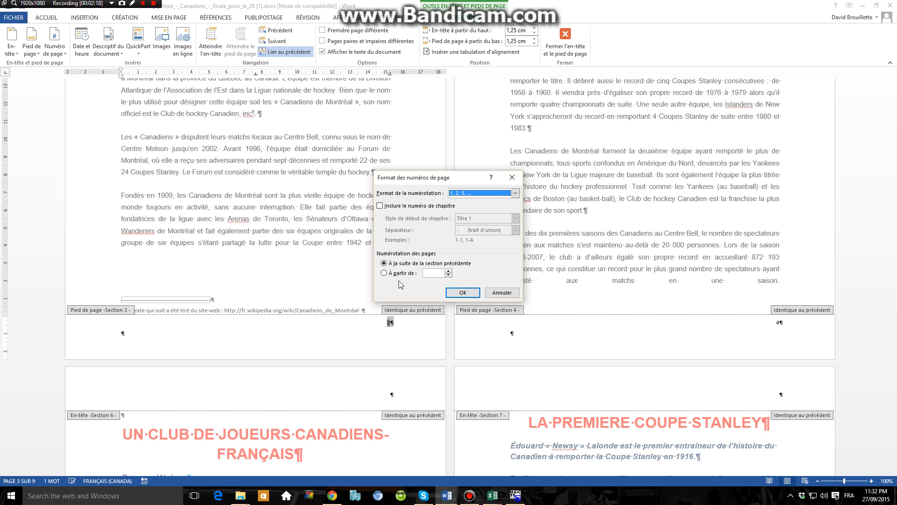
{"action": "left_click", "coordinate": [384, 273]}
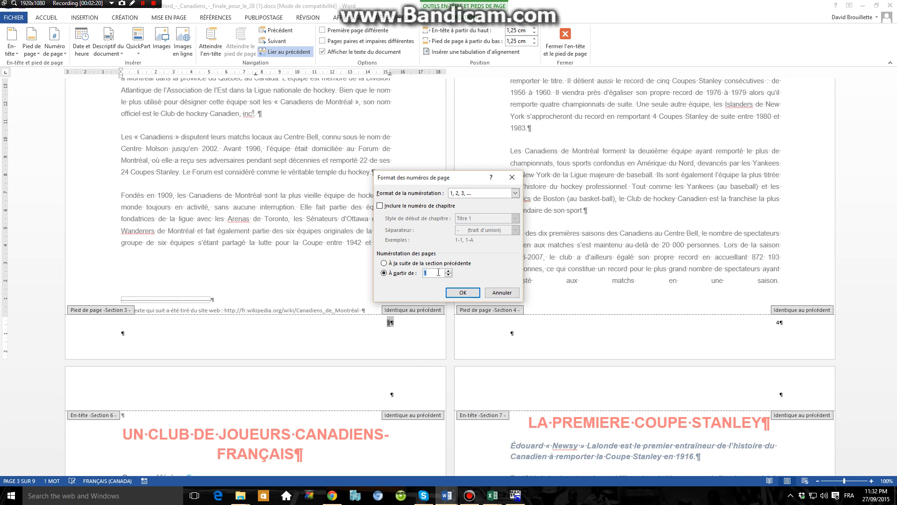
{"action": "left_click", "coordinate": [429, 273]}
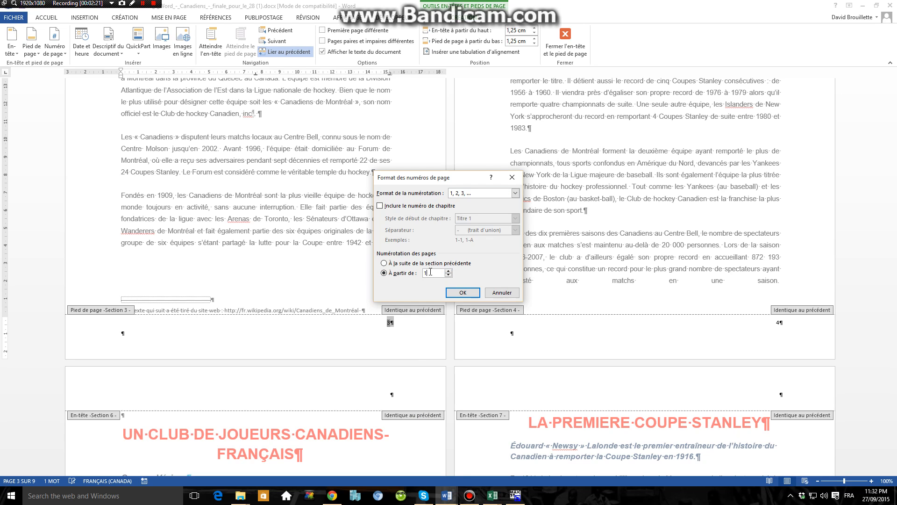
{"action": "left_click", "coordinate": [463, 293]}
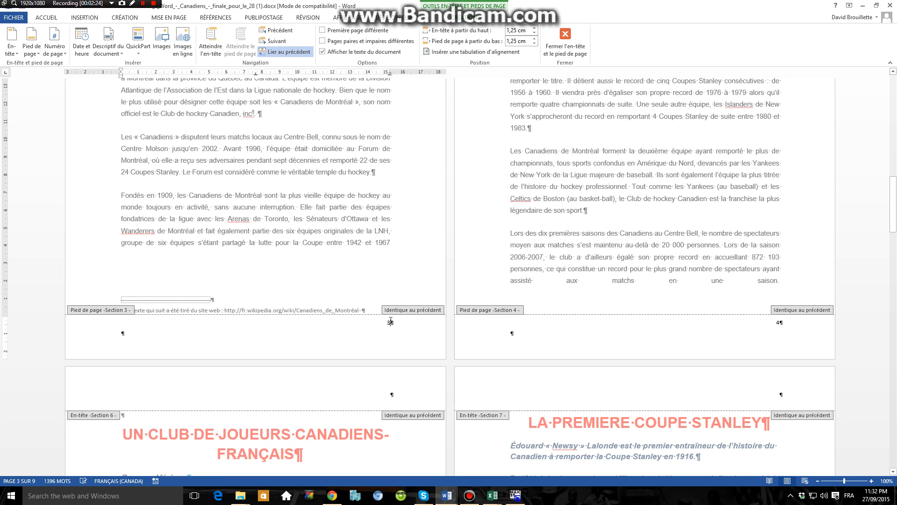
Restart the page numbering at 1 from section 3 instead of continuing from the previous section
{"action": "right_click", "coordinate": [396, 323]}
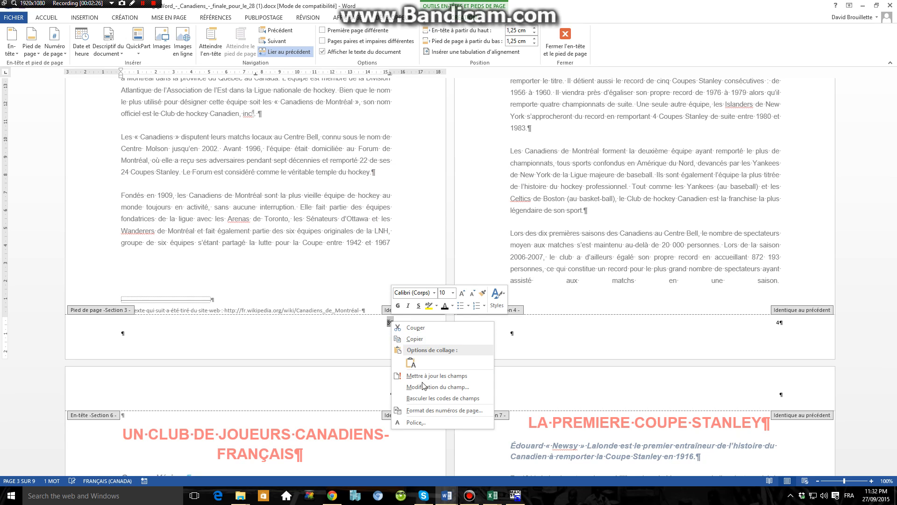
{"action": "left_click", "coordinate": [364, 382]}
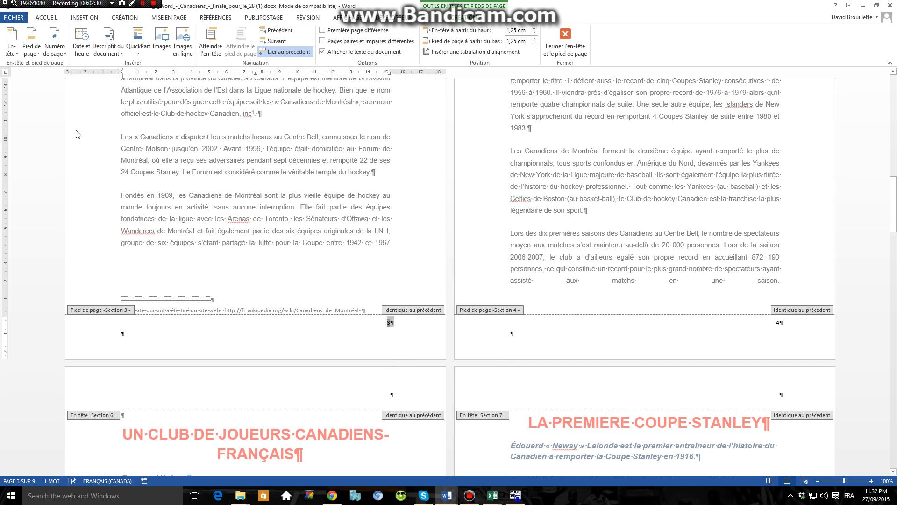
{"action": "left_click", "coordinate": [53, 55]}
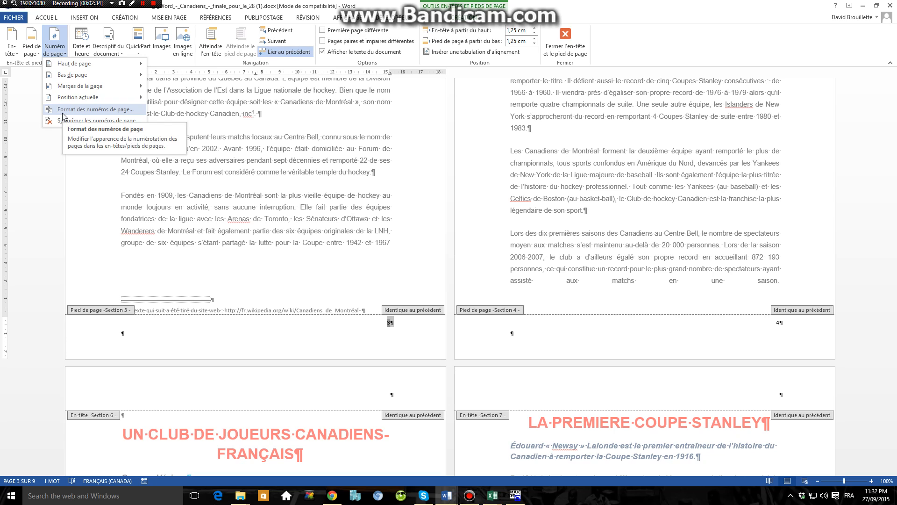
{"action": "left_click", "coordinate": [65, 113]}
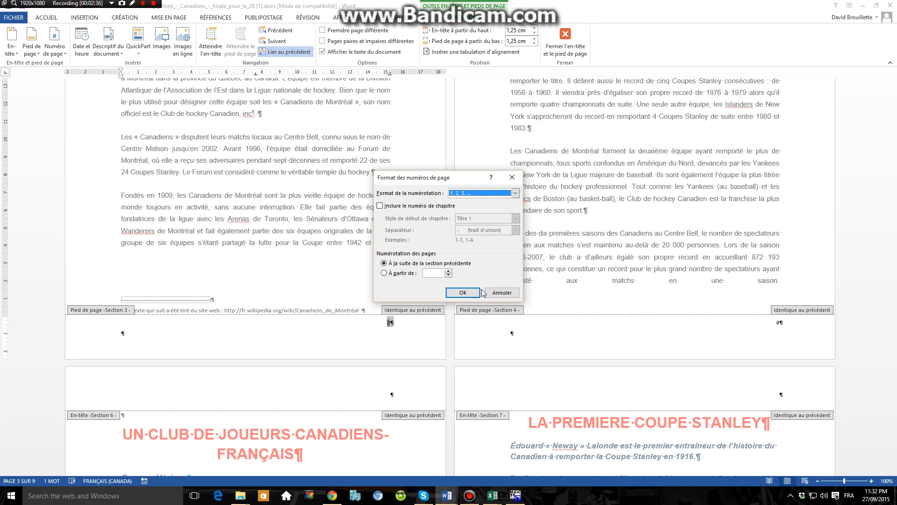
{"action": "left_click", "coordinate": [408, 275]}
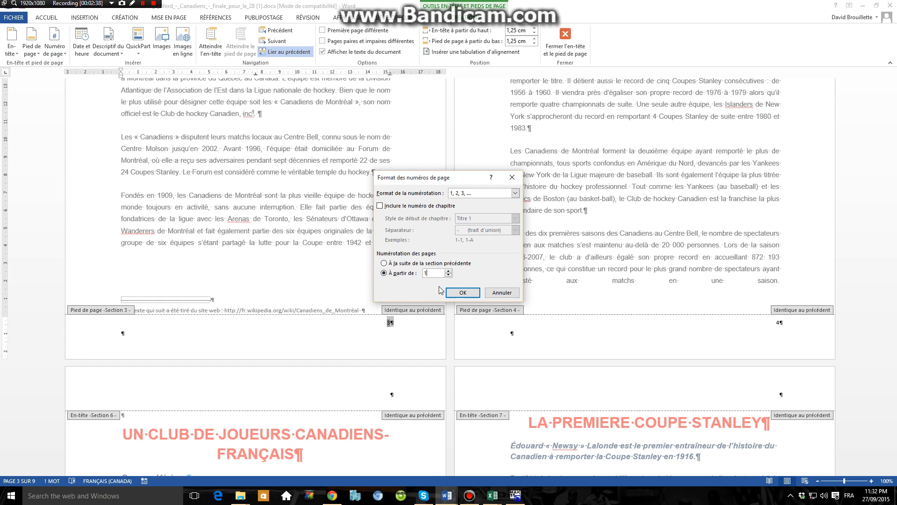
{"action": "left_click", "coordinate": [462, 293]}
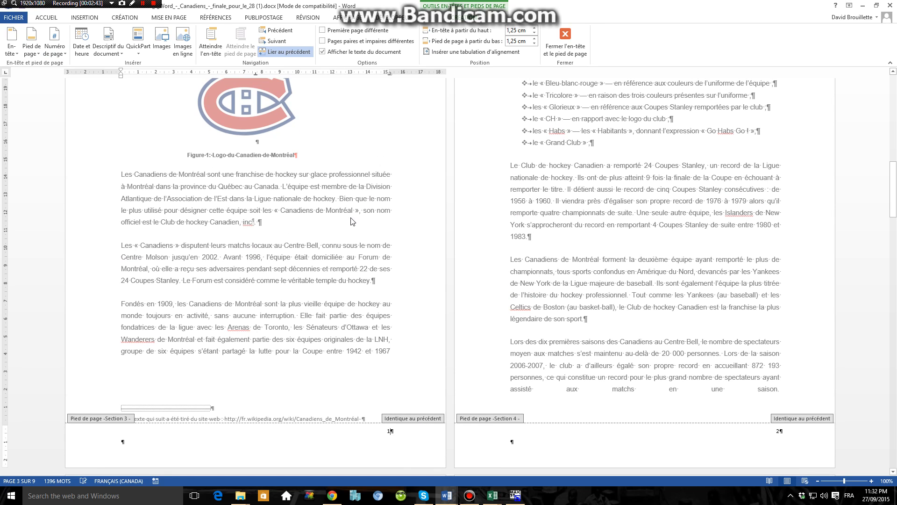
Check the footer page numbers from section 3 through section 10
{"action": "scroll", "coordinate": [353, 252], "scroll_direction": "up", "scroll_amount": 3}
{"action": "scroll", "coordinate": [364, 315], "scroll_direction": "down", "scroll_amount": 5}
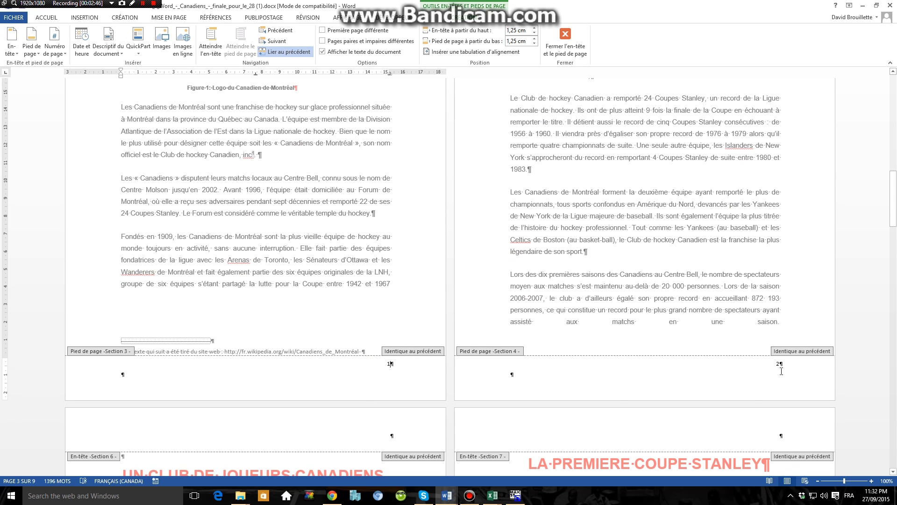
{"action": "scroll", "coordinate": [442, 322], "scroll_direction": "down", "scroll_amount": 17}
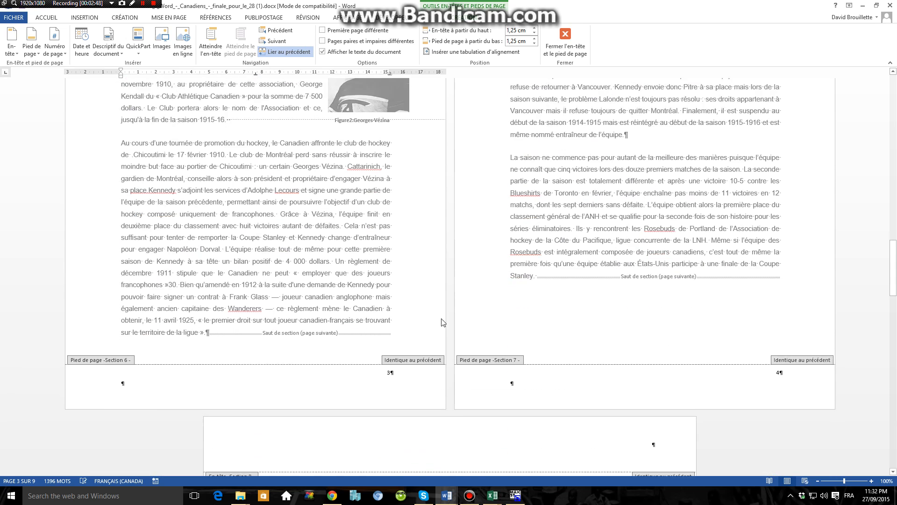
{"action": "scroll", "coordinate": [443, 322], "scroll_direction": "down", "scroll_amount": 2}
{"action": "scroll", "coordinate": [555, 368], "scroll_direction": "down", "scroll_amount": 20}
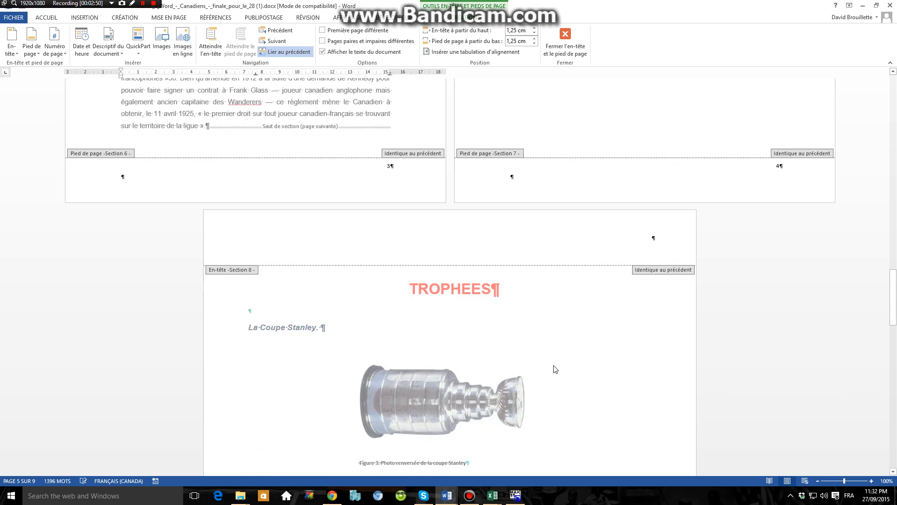
{"action": "scroll", "coordinate": [520, 376], "scroll_direction": "down", "scroll_amount": 20}
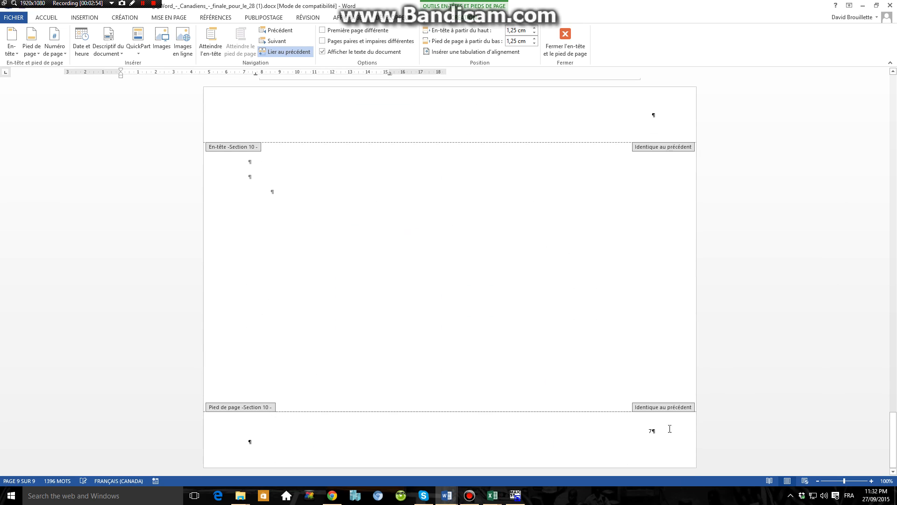
Check the first-page footers of sections 1 and 2 for page numbers
{"action": "left_click_drag", "start_coordinate": [891, 422], "coordinate": [894, 74]}
{"action": "left_click_drag", "start_coordinate": [893, 114], "coordinate": [893, 124]}
{"action": "left_click", "coordinate": [565, 410]}
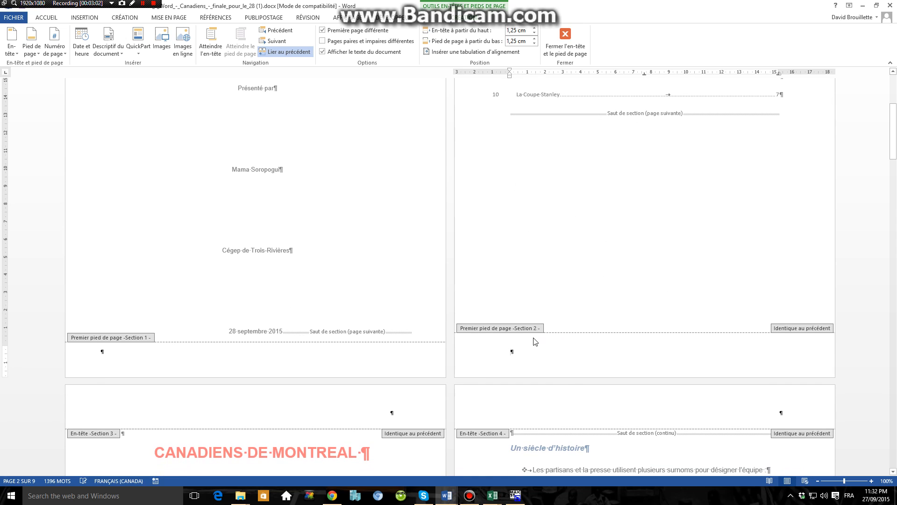
{"action": "left_click", "coordinate": [258, 357]}
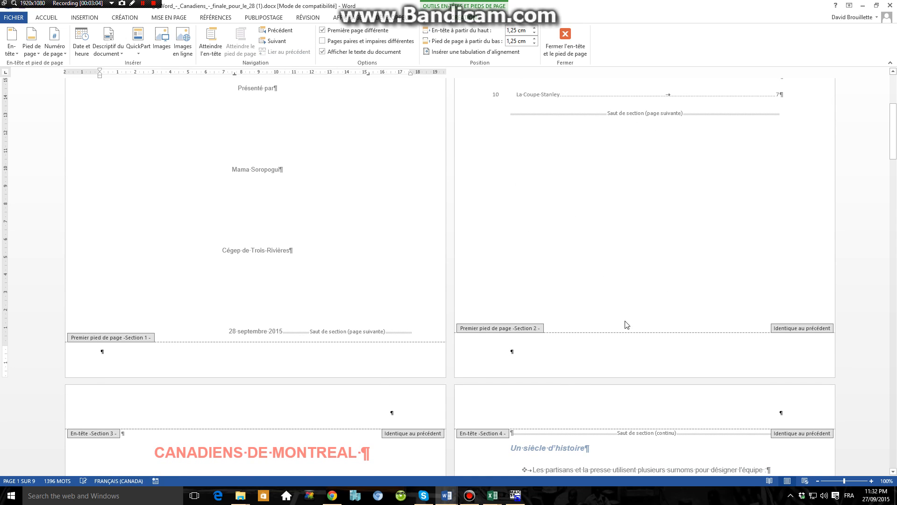
Leave header and footer editing and return to the table of contents page
{"action": "scroll", "coordinate": [641, 306], "scroll_direction": "up", "scroll_amount": 10}
{"action": "double_click", "coordinate": [626, 348]}
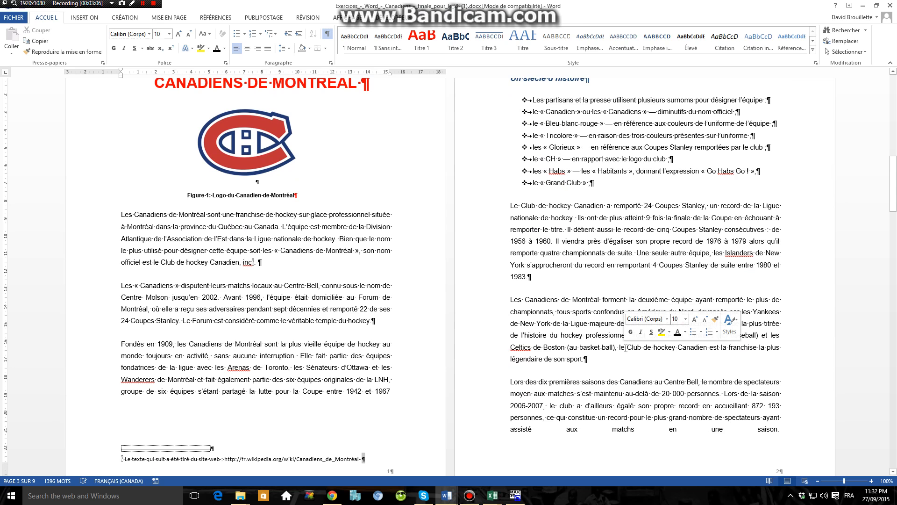
{"action": "scroll", "coordinate": [628, 348], "scroll_direction": "up", "scroll_amount": 15}
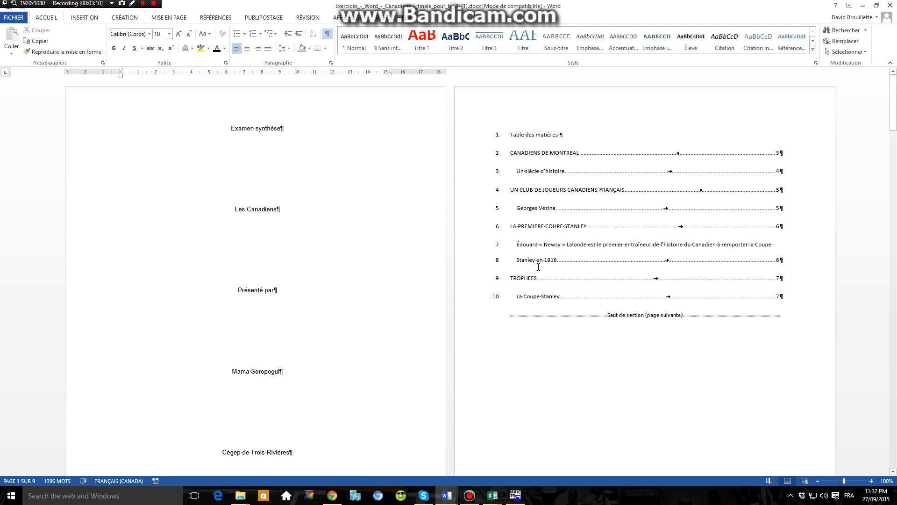
{"action": "left_click", "coordinate": [496, 140]}
{"action": "left_click", "coordinate": [492, 110]}
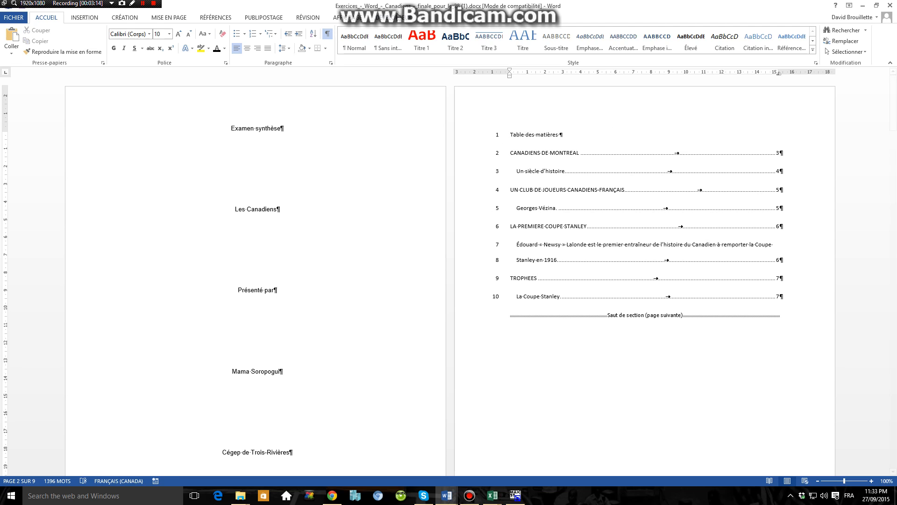
{"action": "left_click", "coordinate": [398, 17]}
{"action": "left_click", "coordinate": [347, 18]}
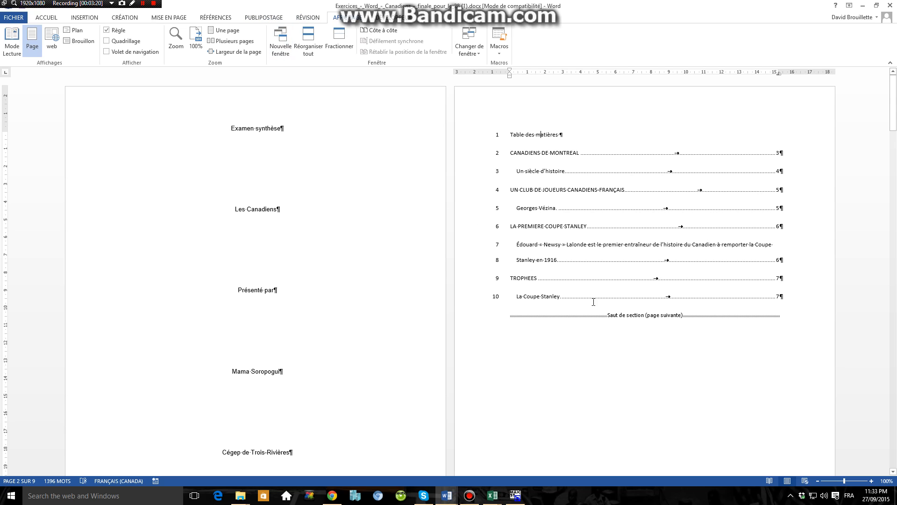
{"action": "left_click", "coordinate": [493, 139]}
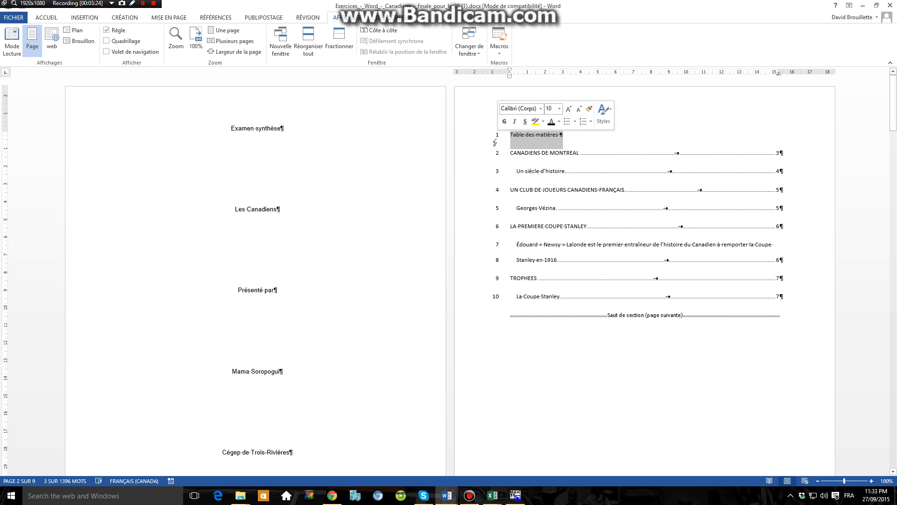
{"action": "key", "text": "ctrl+a"}
{"action": "left_click", "coordinate": [536, 136]}
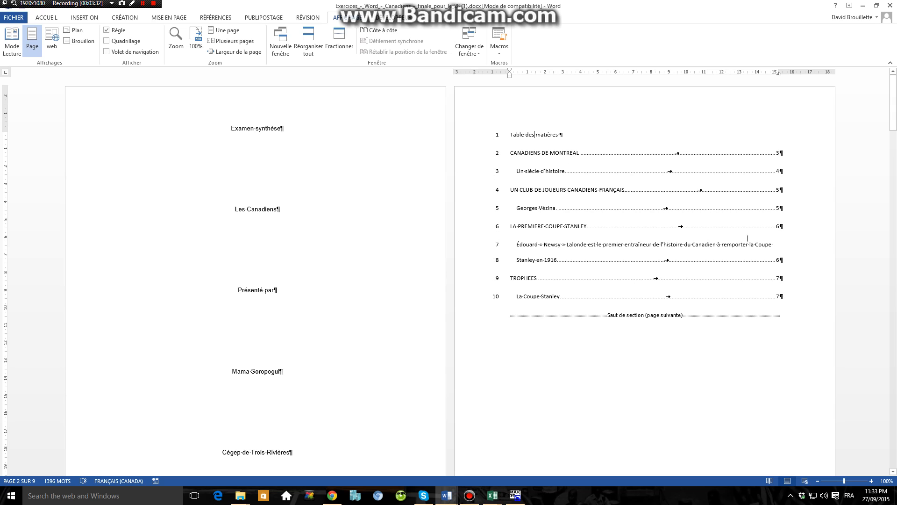
Update the entire table of contents, refreshing both its entries and page numbers
{"action": "left_click", "coordinate": [690, 171]}
{"action": "right_click", "coordinate": [689, 171]}
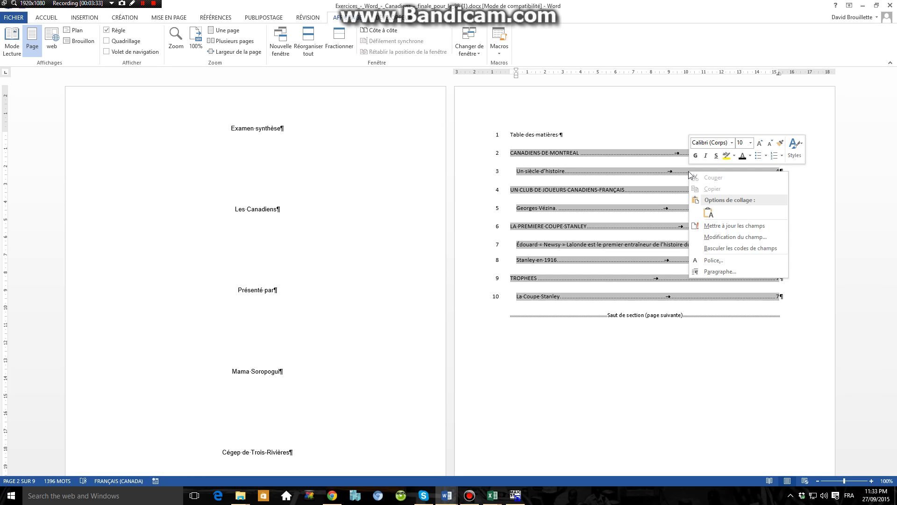
{"action": "left_click", "coordinate": [733, 225]}
{"action": "left_click", "coordinate": [440, 248]}
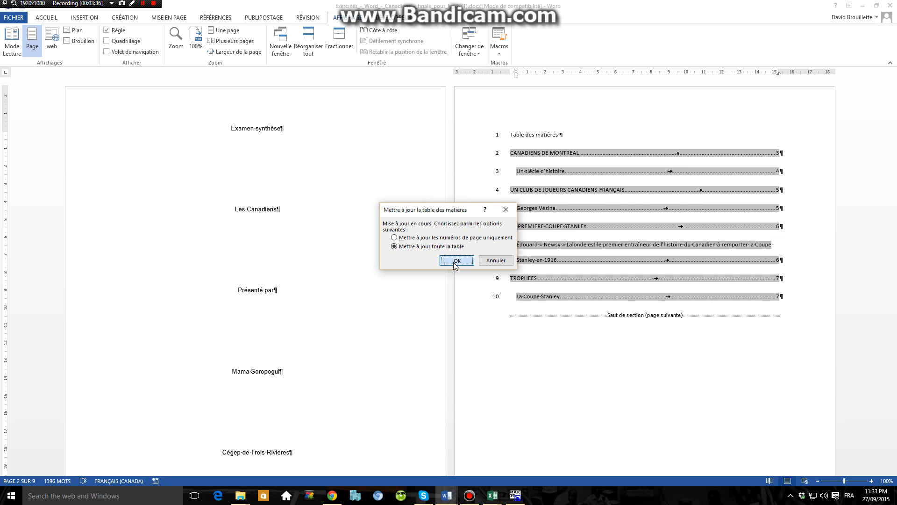
{"action": "left_click", "coordinate": [456, 261]}
{"action": "left_click", "coordinate": [701, 170]}
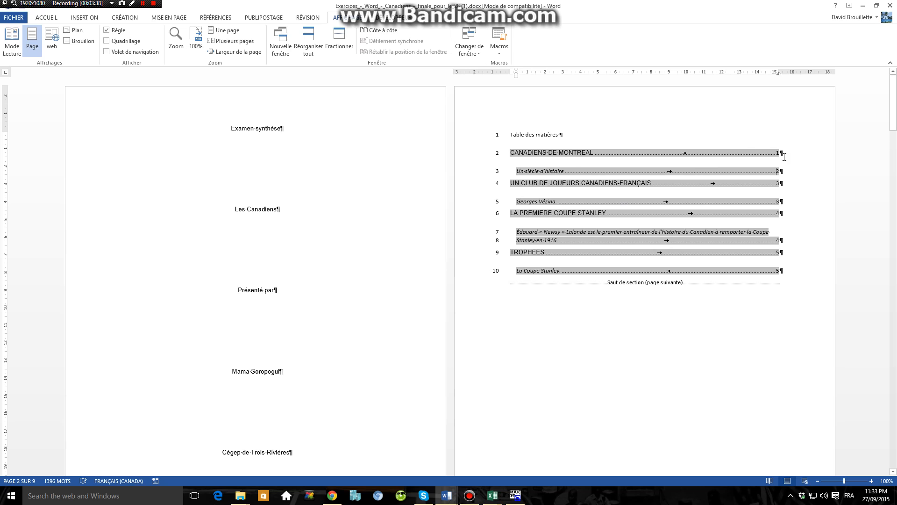
{"action": "left_click", "coordinate": [624, 183]}
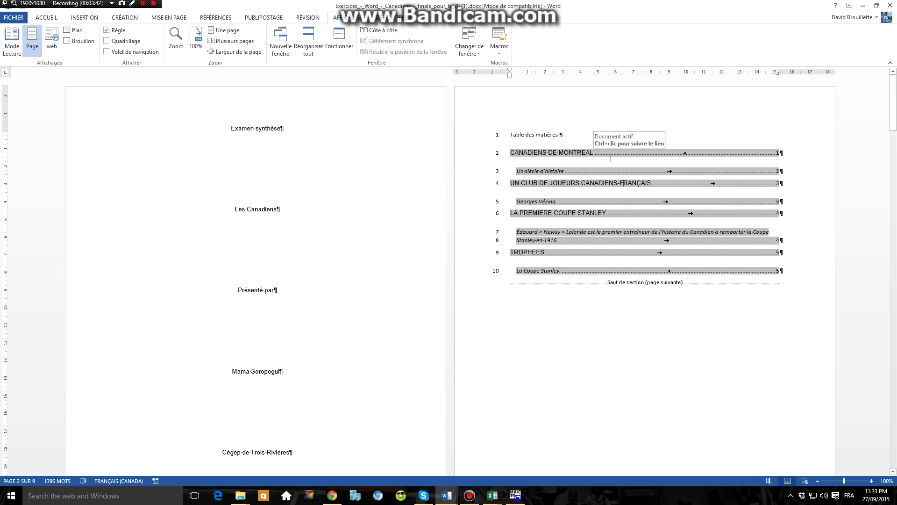
{"action": "left_click", "coordinate": [521, 136]}
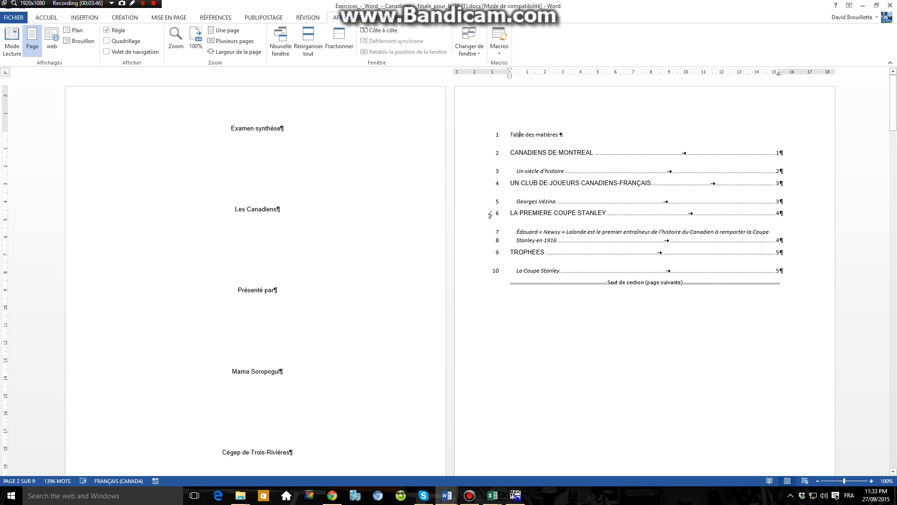
Turn off line numbering in the page layout settings for the table of contents section only
{"action": "left_click", "coordinate": [166, 18]}
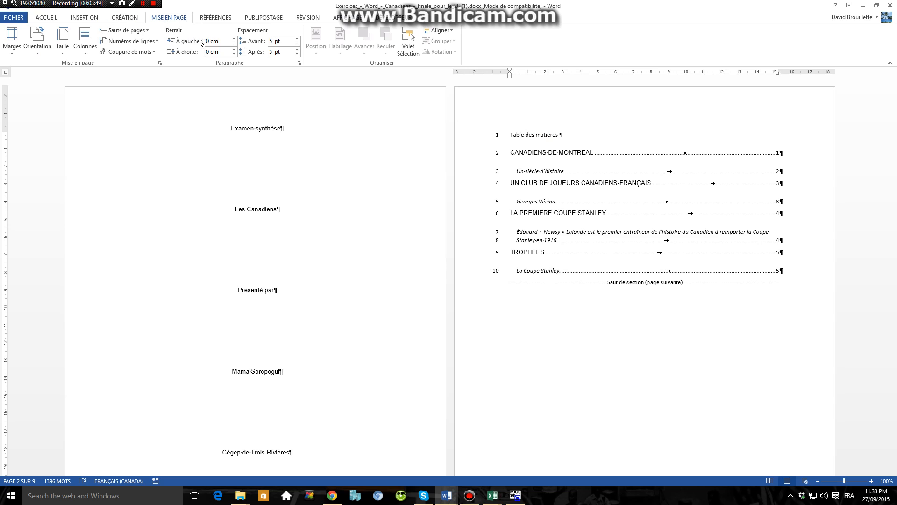
{"action": "left_click", "coordinate": [159, 62]}
{"action": "left_click", "coordinate": [403, 134]}
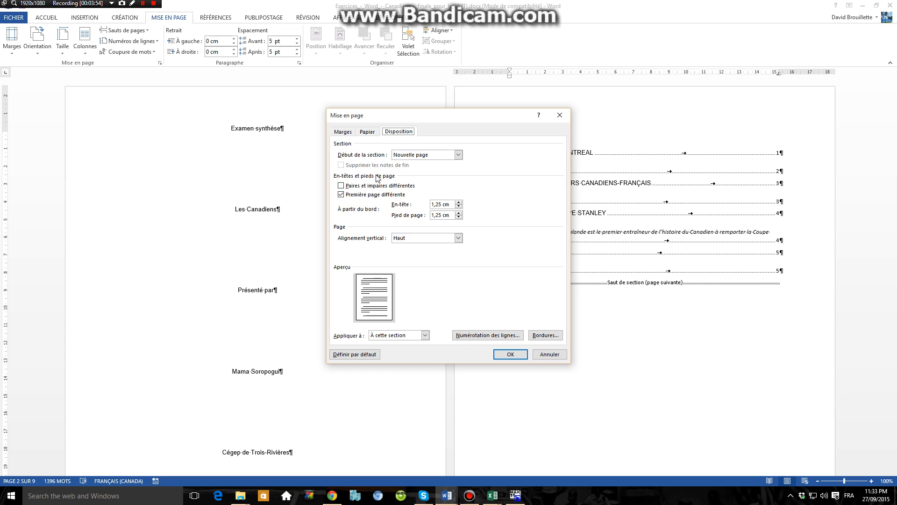
{"action": "left_click", "coordinate": [368, 132]}
{"action": "left_click", "coordinate": [345, 132]}
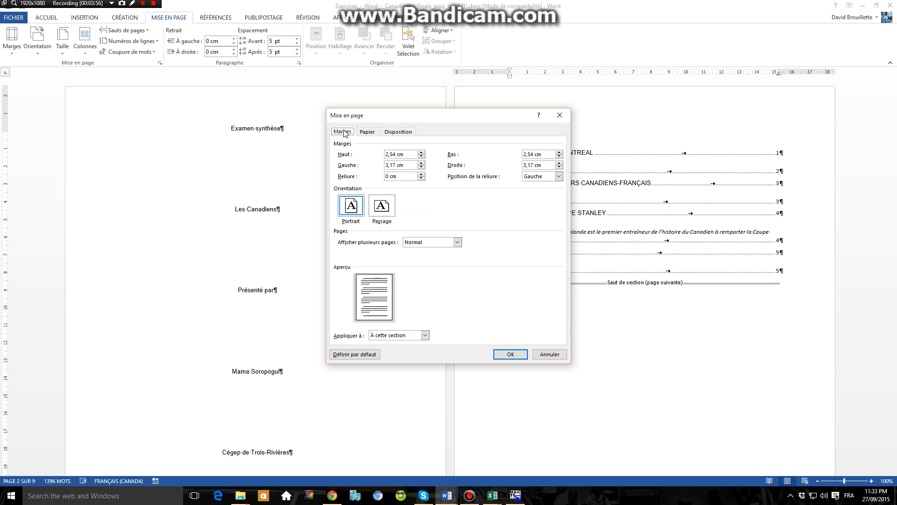
{"action": "left_click", "coordinate": [368, 132]}
{"action": "left_click", "coordinate": [389, 132]}
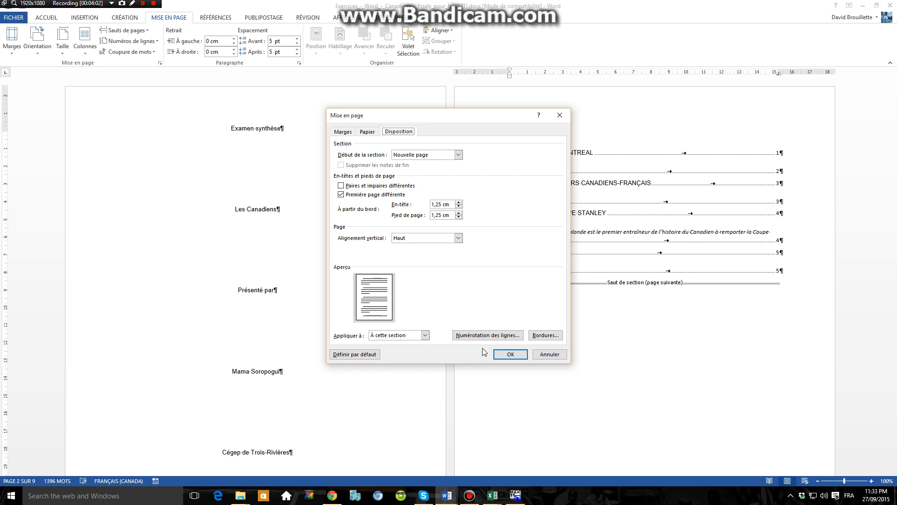
{"action": "left_click", "coordinate": [492, 335]}
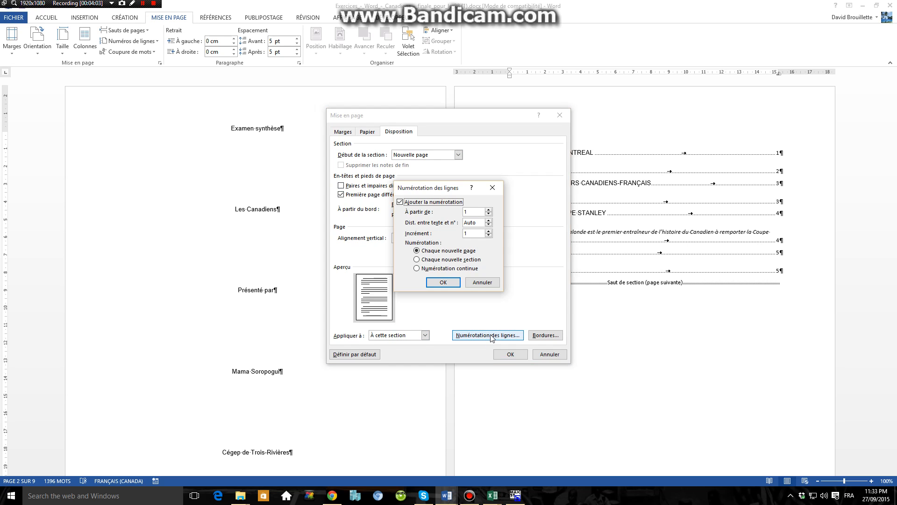
{"action": "left_click", "coordinate": [428, 203]}
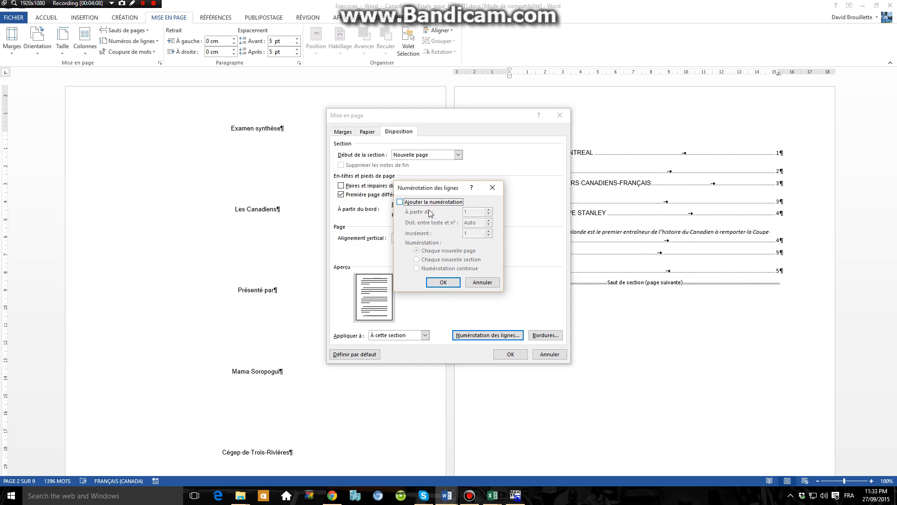
{"action": "left_click", "coordinate": [441, 282]}
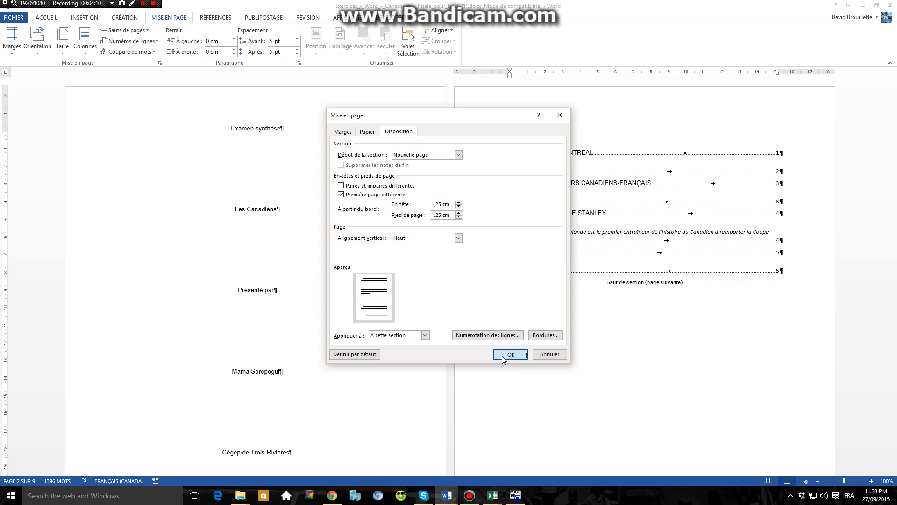
{"action": "left_click", "coordinate": [504, 355]}
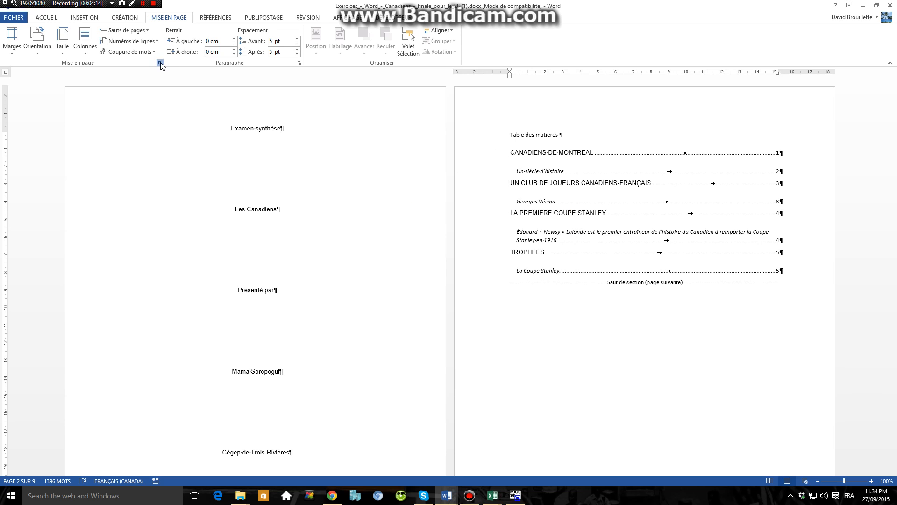
Review the line numbering options in the page layout settings of the table of contents section
{"action": "left_click", "coordinate": [160, 62]}
{"action": "left_click", "coordinate": [396, 133]}
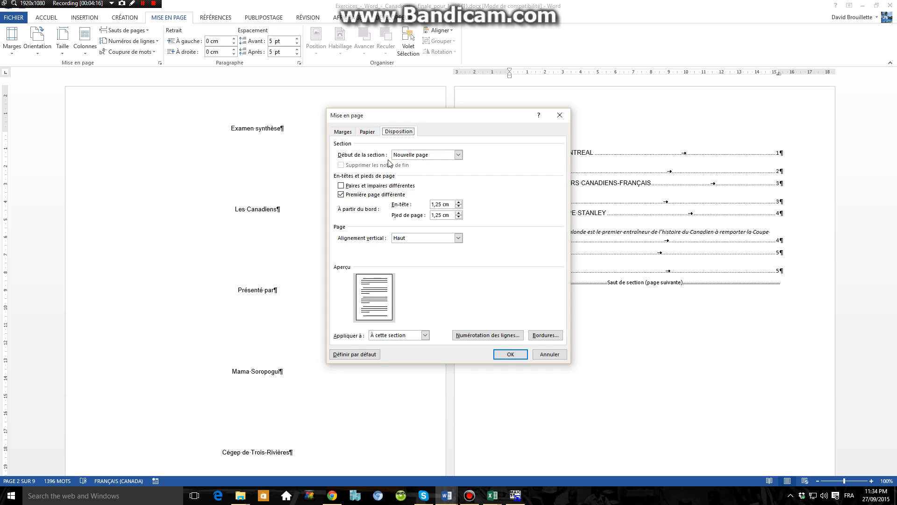
{"action": "left_click", "coordinate": [487, 336]}
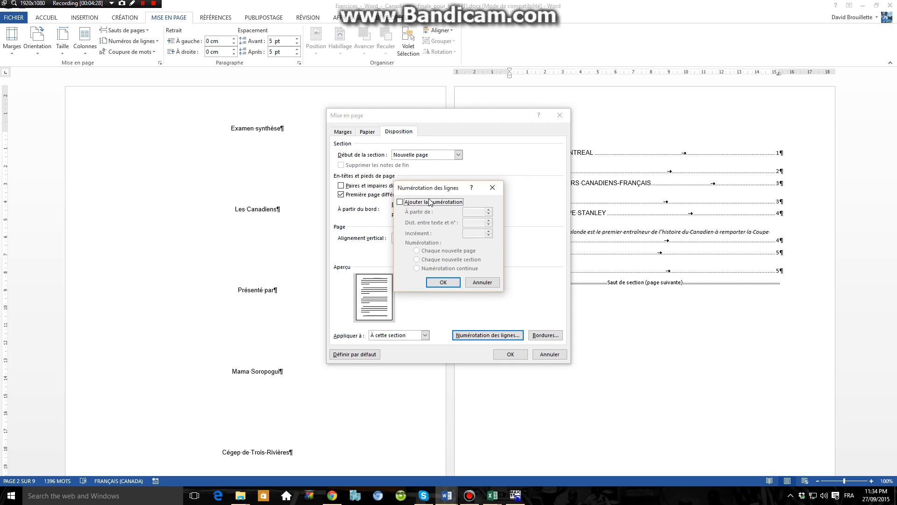
{"action": "left_click", "coordinate": [443, 283]}
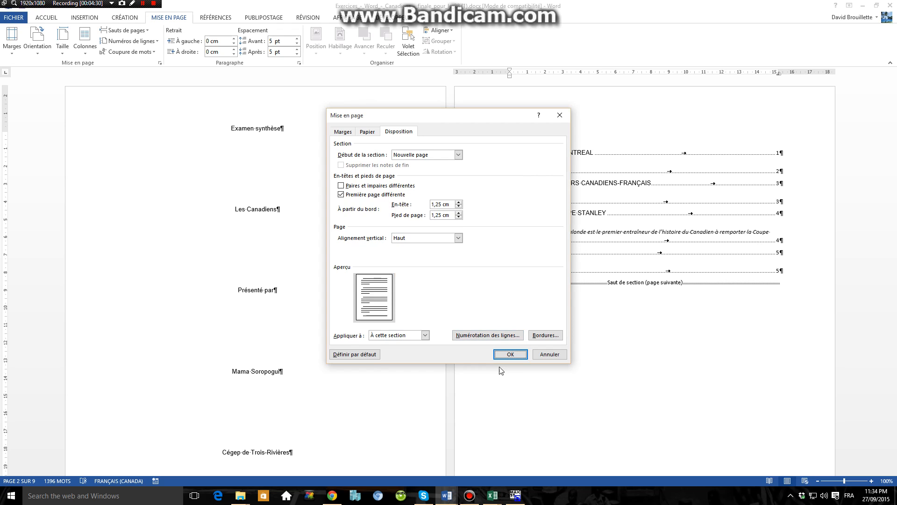
{"action": "left_click", "coordinate": [510, 354]}
{"action": "right_click", "coordinate": [596, 183]}
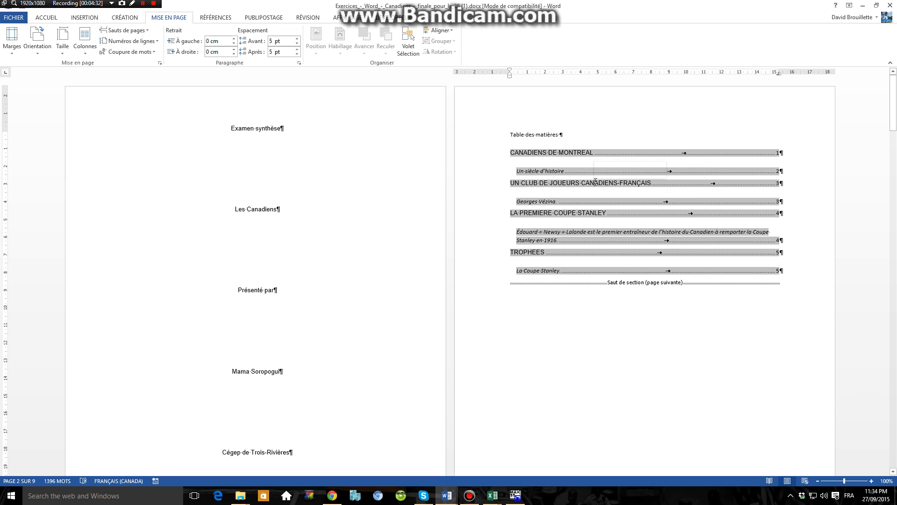
{"action": "left_click", "coordinate": [720, 301]}
{"action": "left_click", "coordinate": [634, 218]}
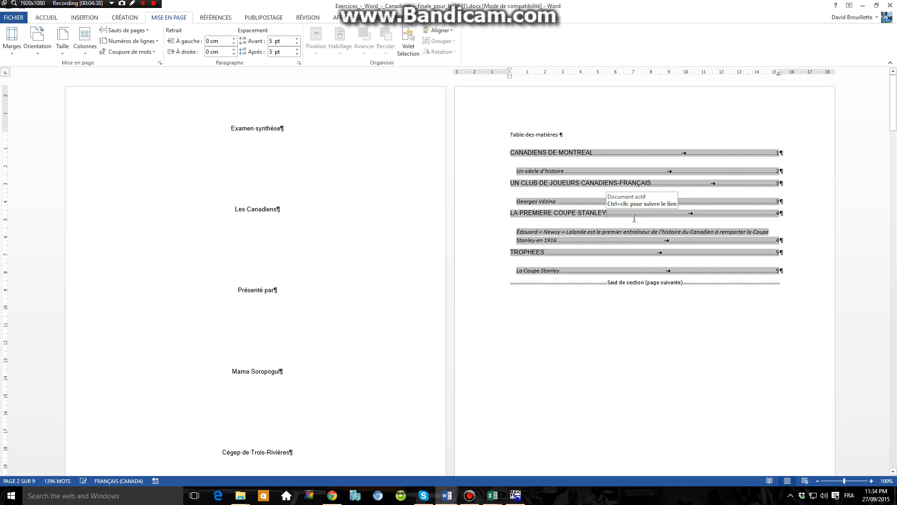